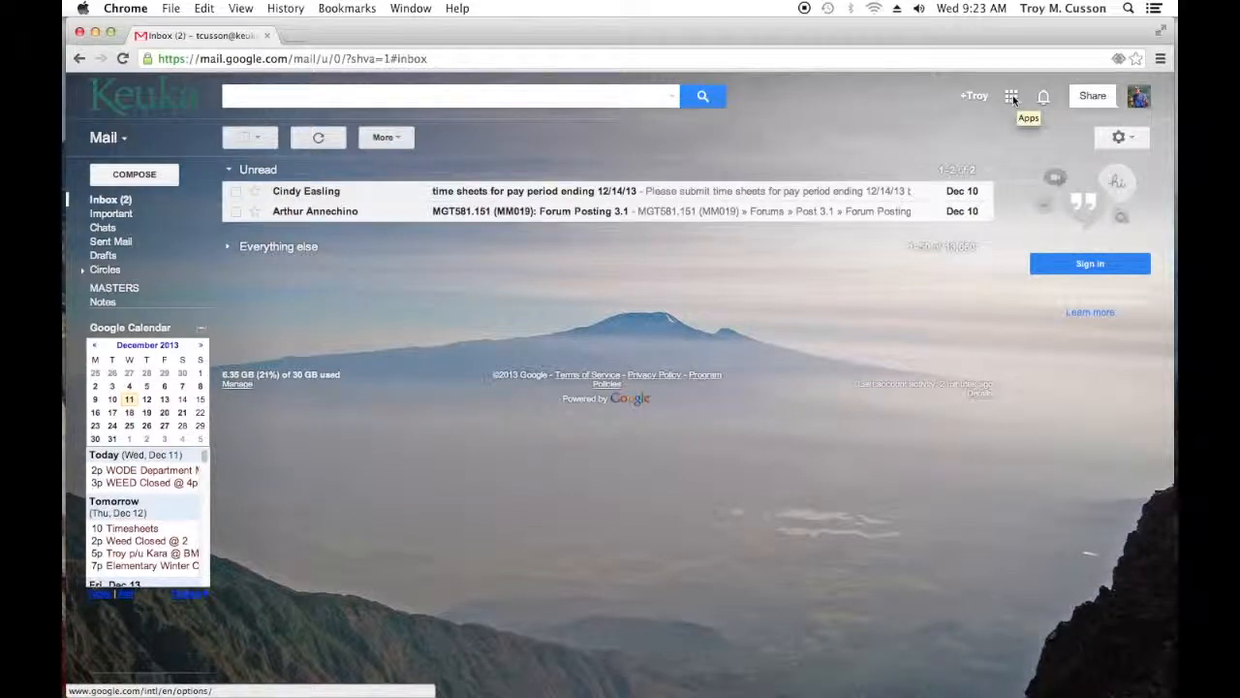
Step: Switch from the mail inbox to Google Drive and create a new text document
{"action": "left_click", "coordinate": [1012, 95]}
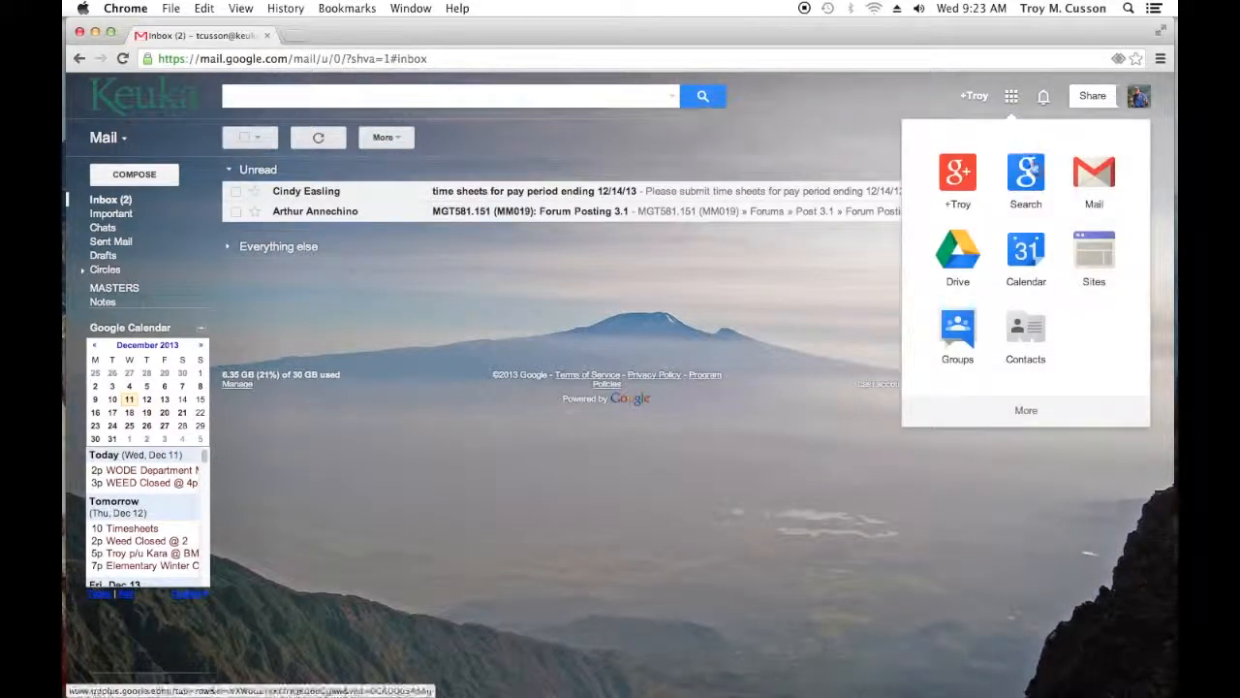
{"action": "left_click", "coordinate": [946, 257]}
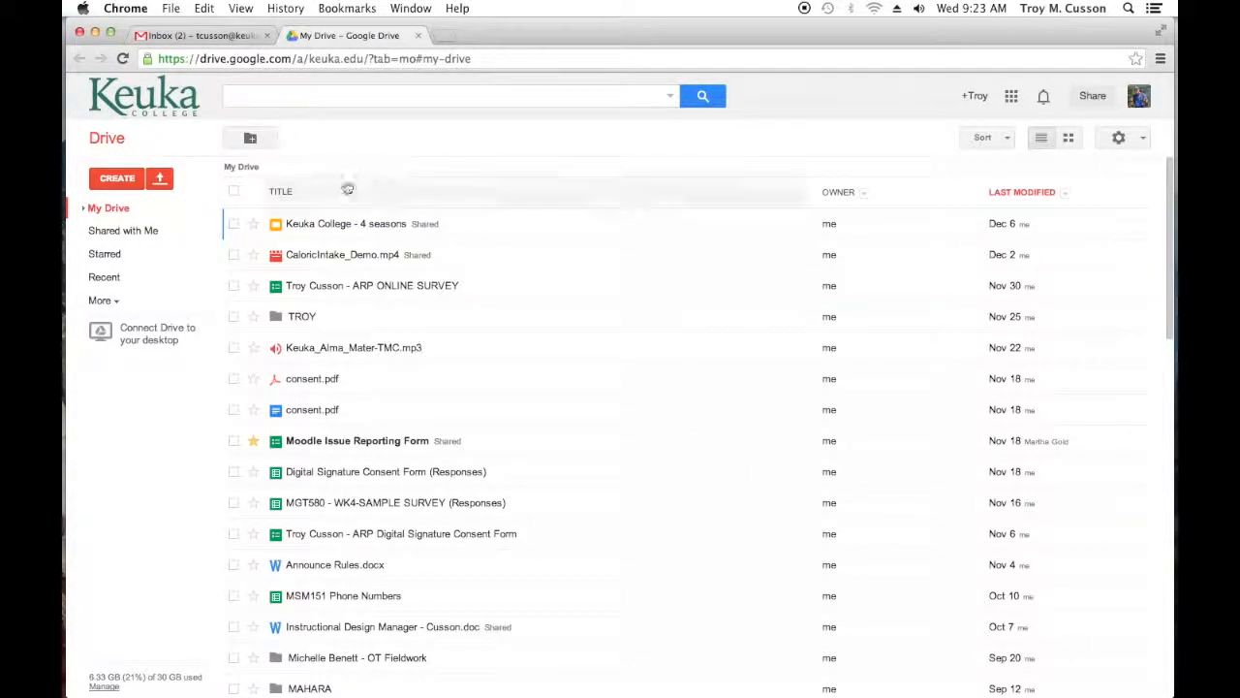
{"action": "left_click", "coordinate": [108, 180]}
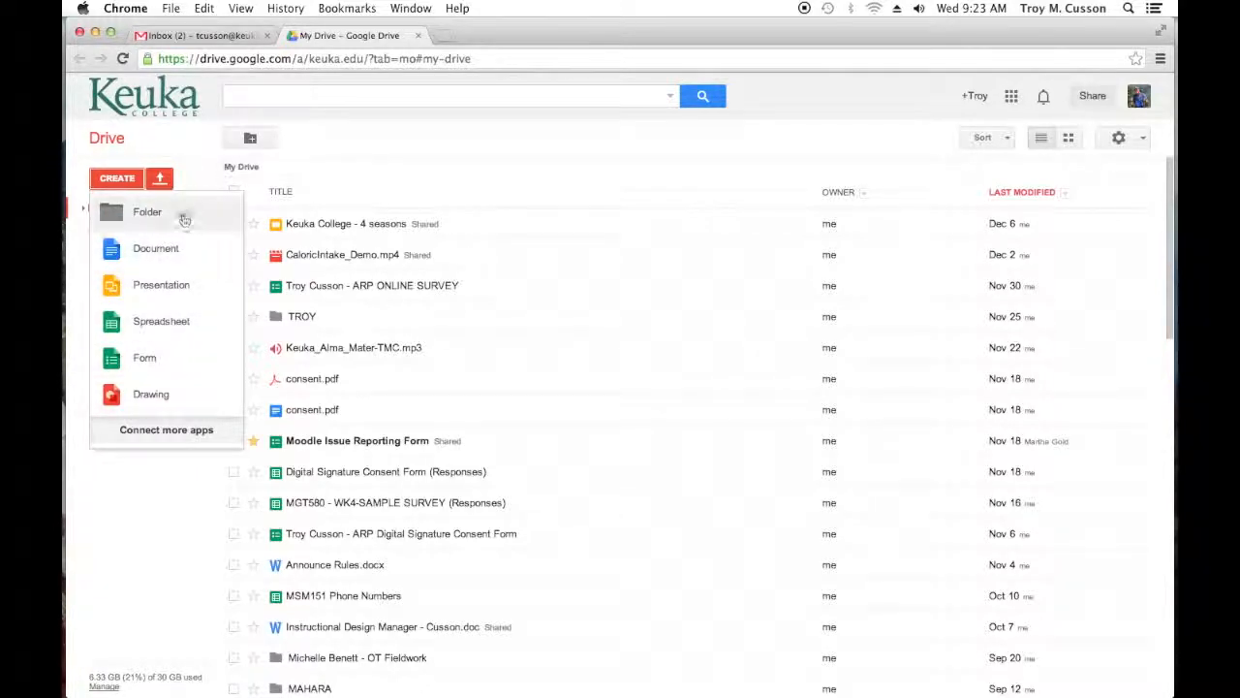
{"action": "left_click", "coordinate": [164, 246]}
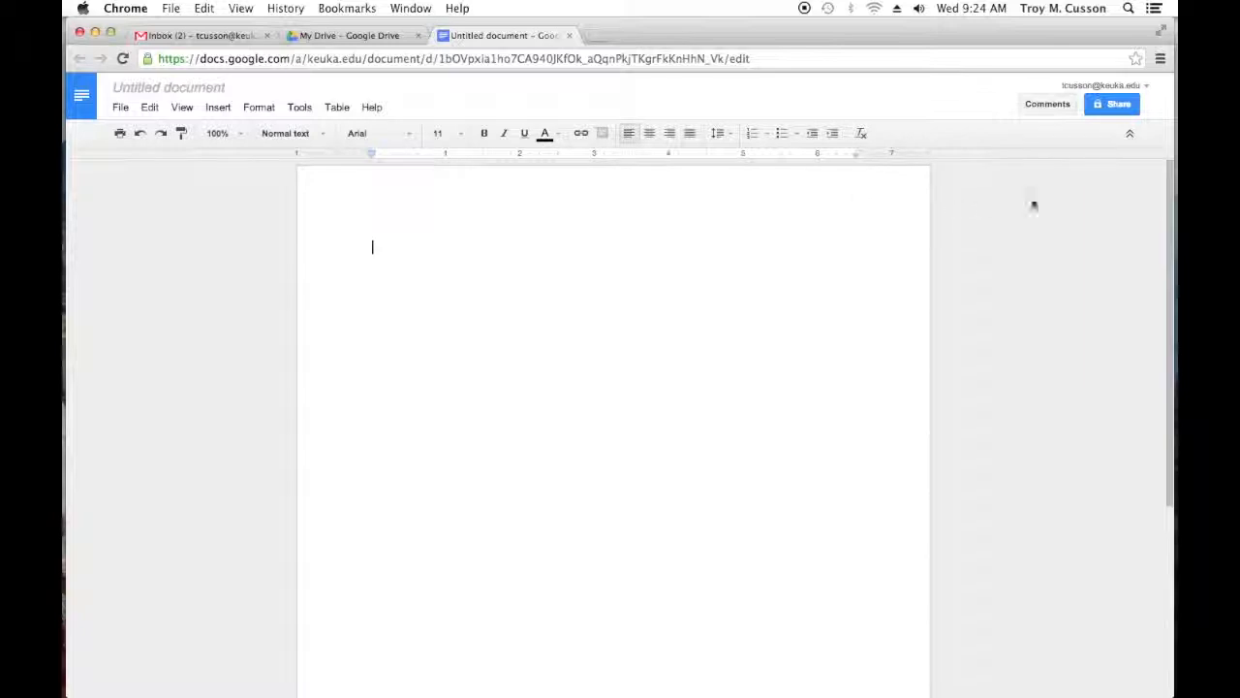
Step: Start sharing the untitled document and name it "Test Doc"
{"action": "left_click", "coordinate": [1112, 106]}
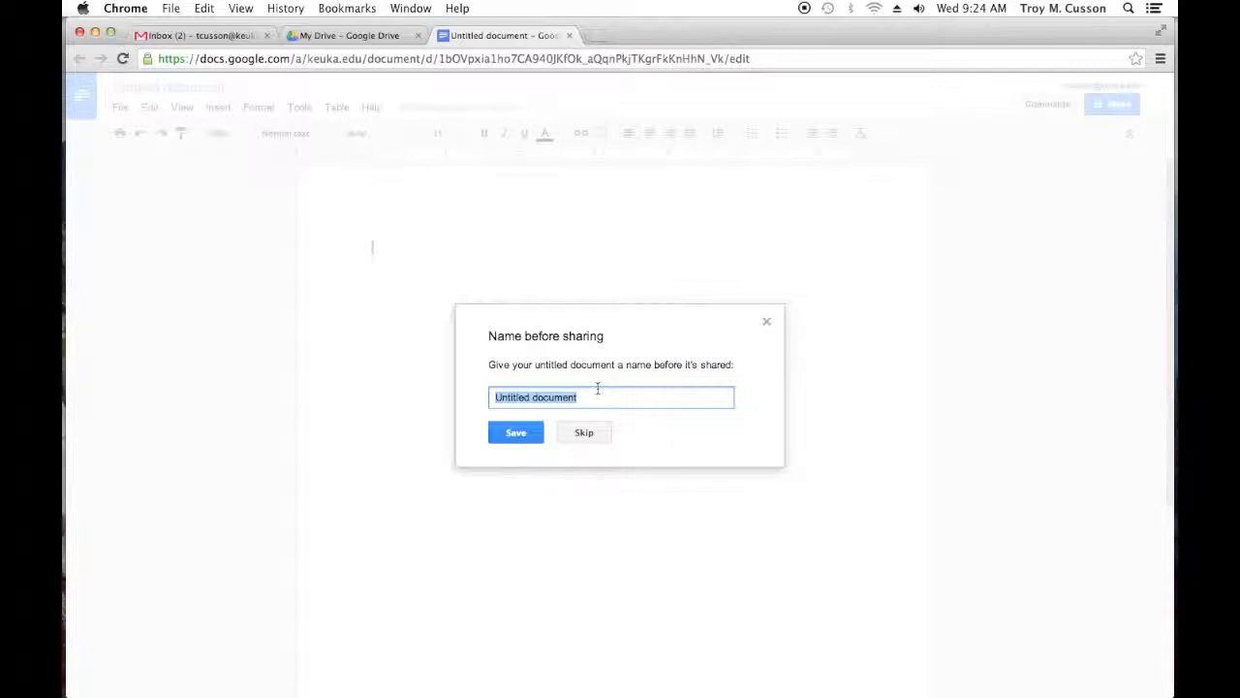
{"action": "type", "text": "Test"}
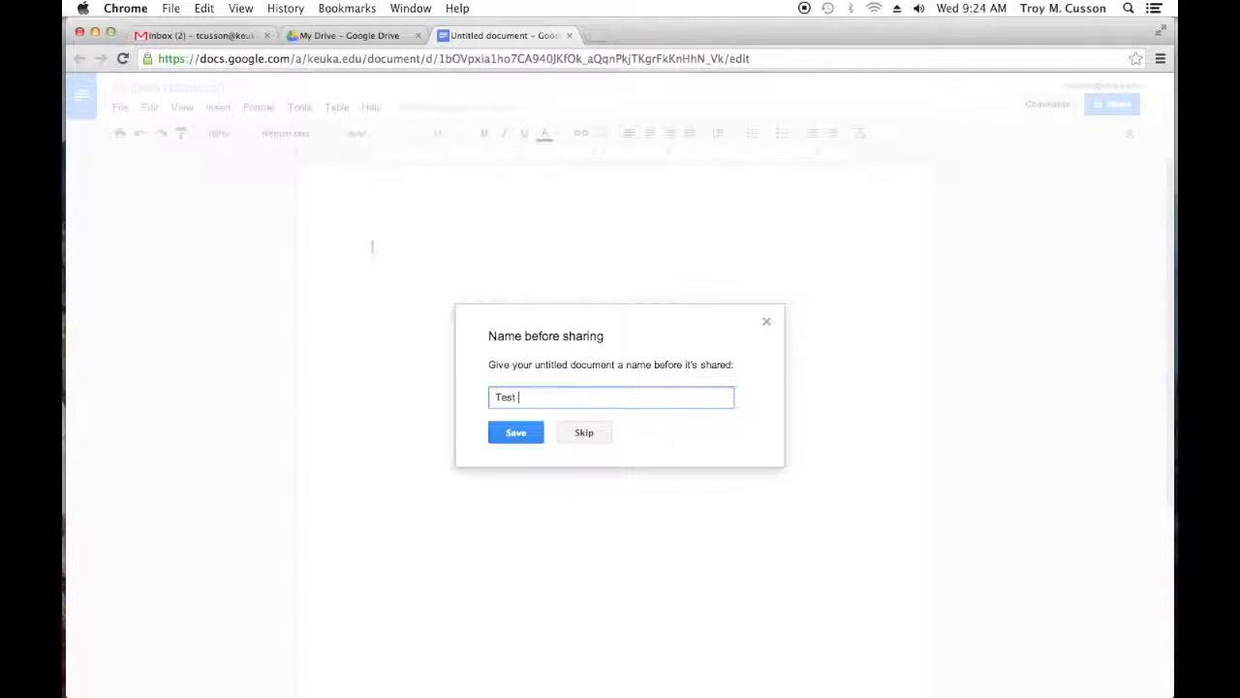
{"action": "type", "text": " Doc"}
{"action": "key", "text": "Return"}
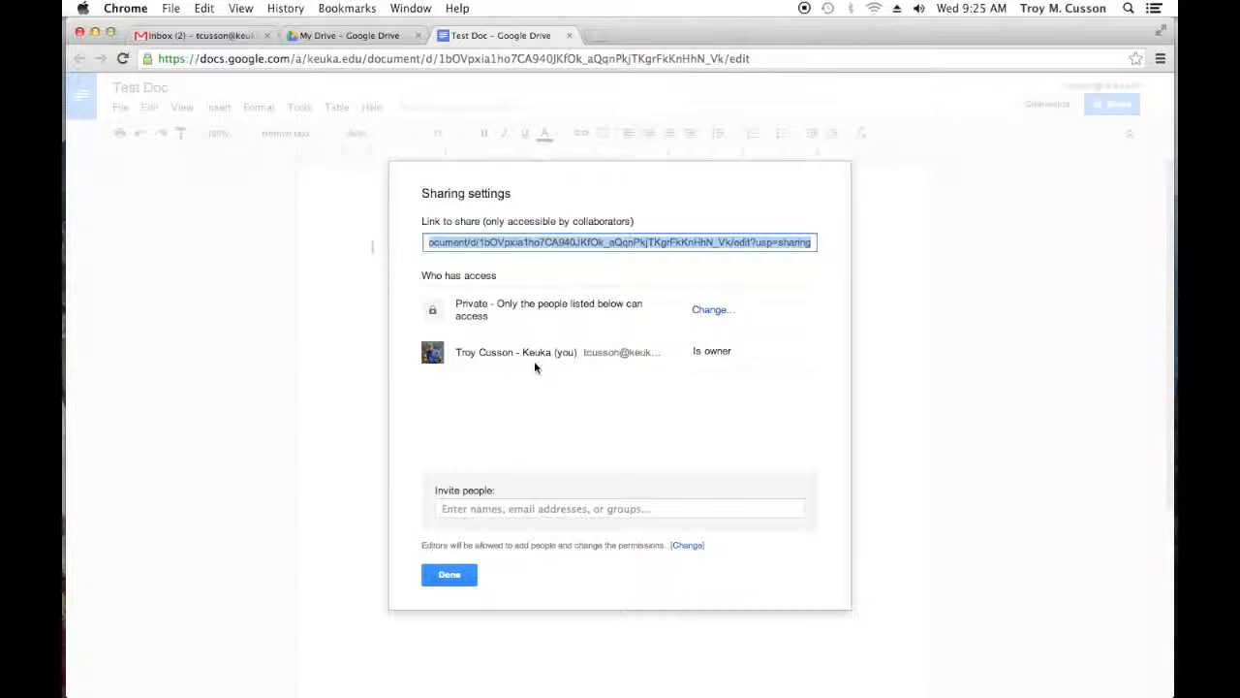
Step: Add the student contact's suggested address to the sharing invitation with "Can edit" permission
{"action": "left_click", "coordinate": [558, 508]}
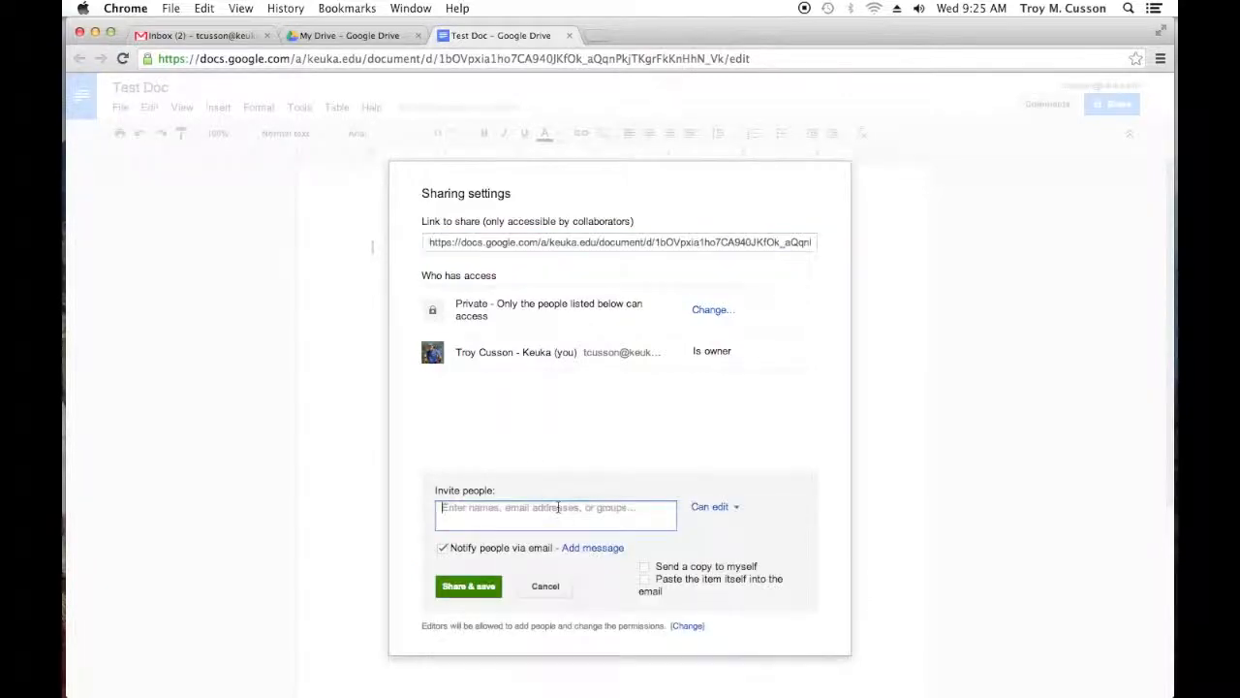
{"action": "type", "text": "joe"}
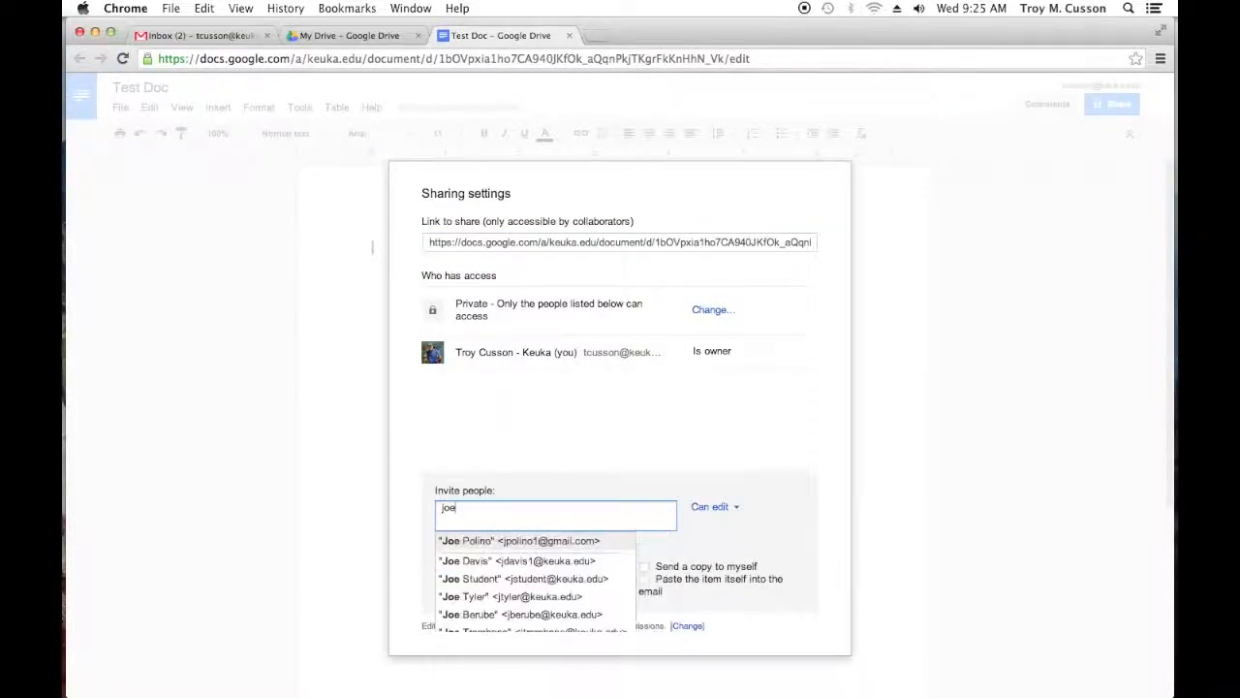
{"action": "left_click", "coordinate": [481, 581]}
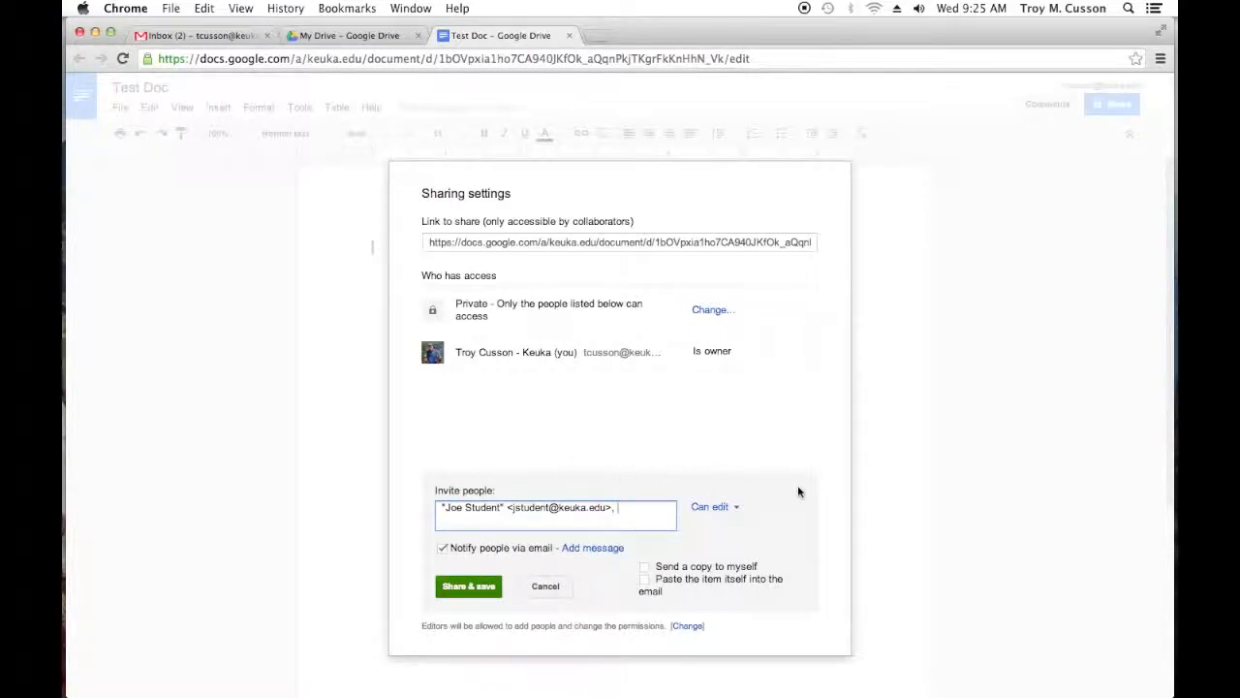
{"action": "left_click", "coordinate": [739, 508]}
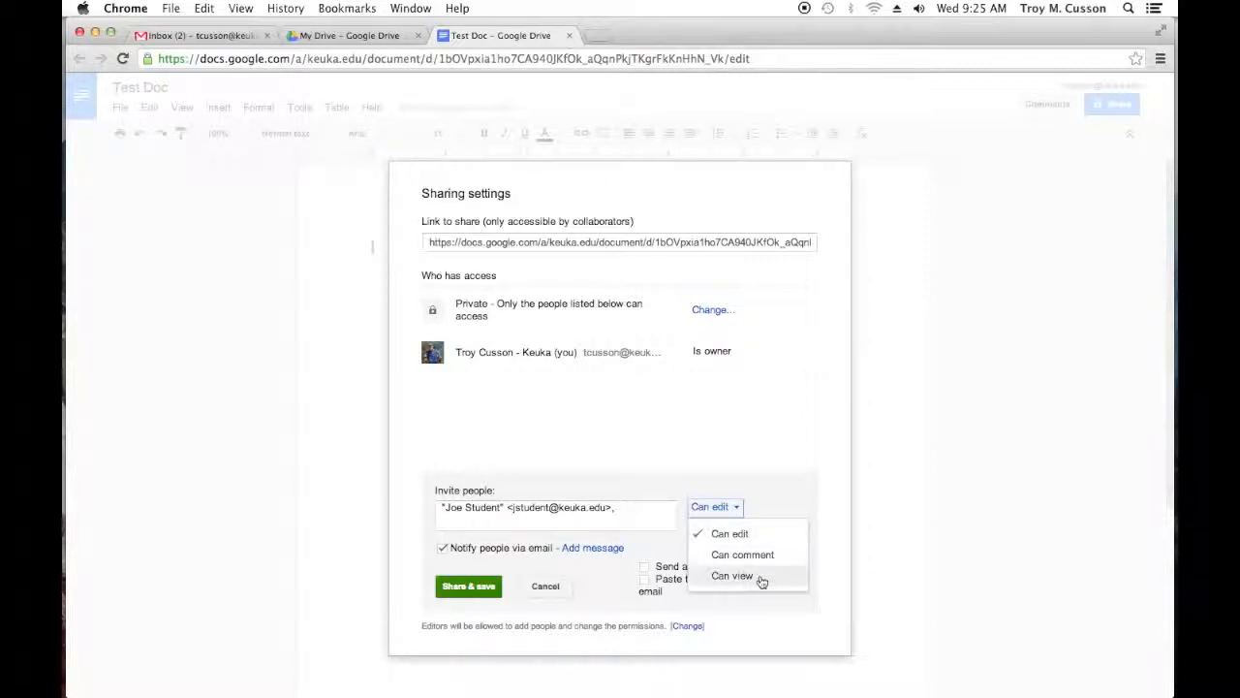
{"action": "left_click", "coordinate": [759, 532]}
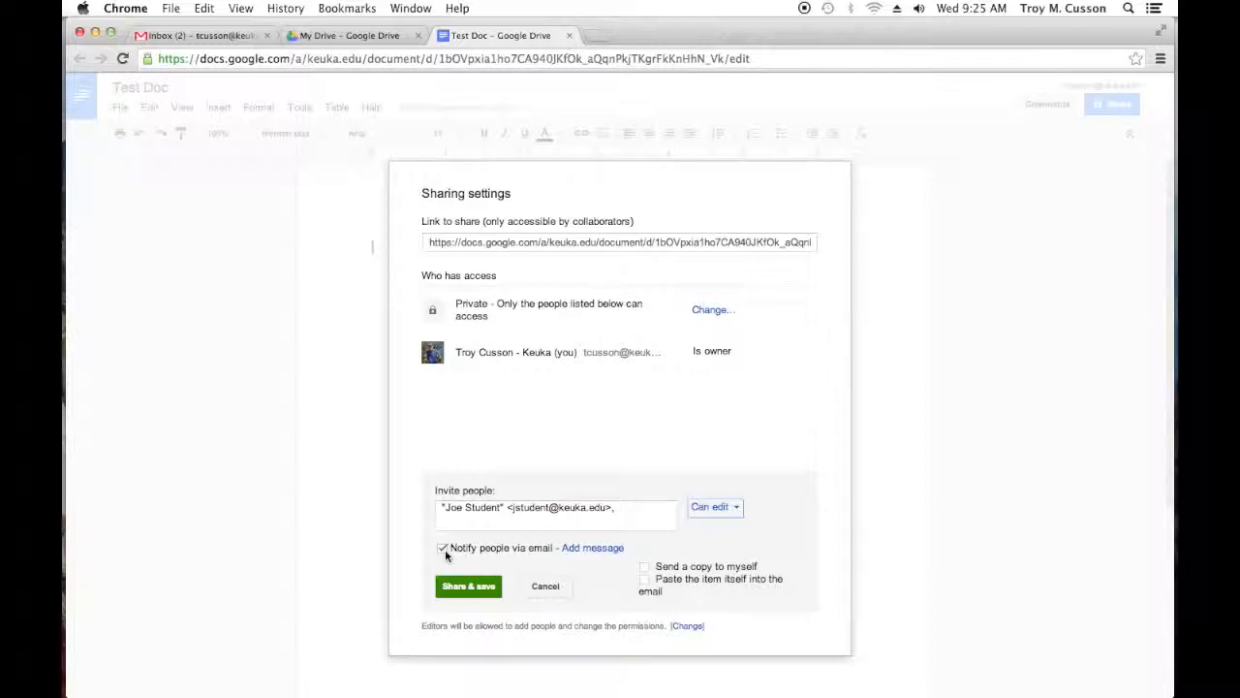
Step: Add the message "Here is our google doc... paper" with a copy to yourself, and share the document
{"action": "left_click", "coordinate": [590, 549]}
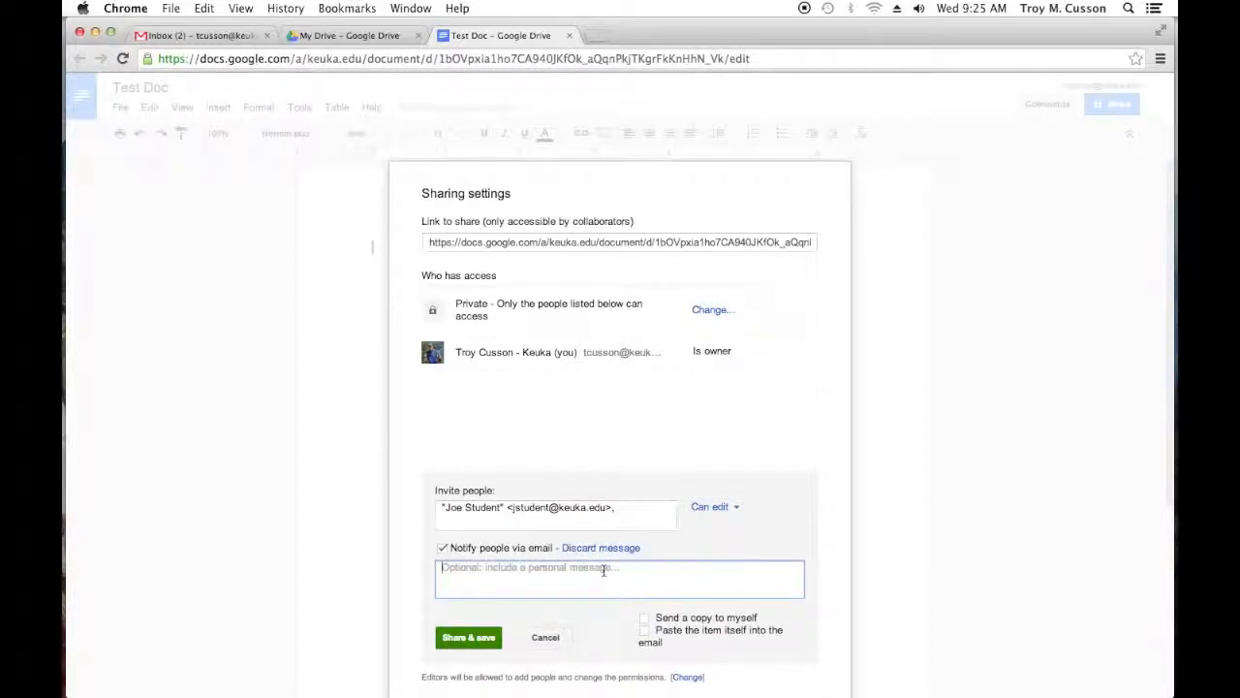
{"action": "type", "text": "Here is "}
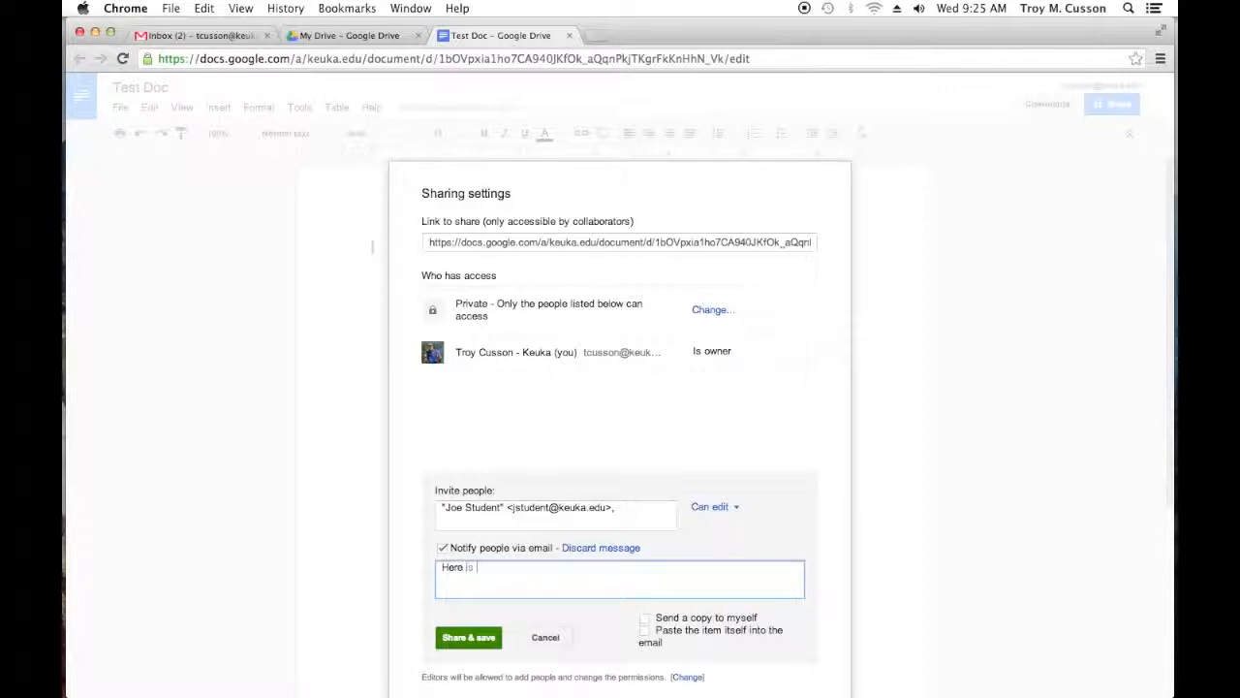
{"action": "type", "text": "our google doc... paper"}
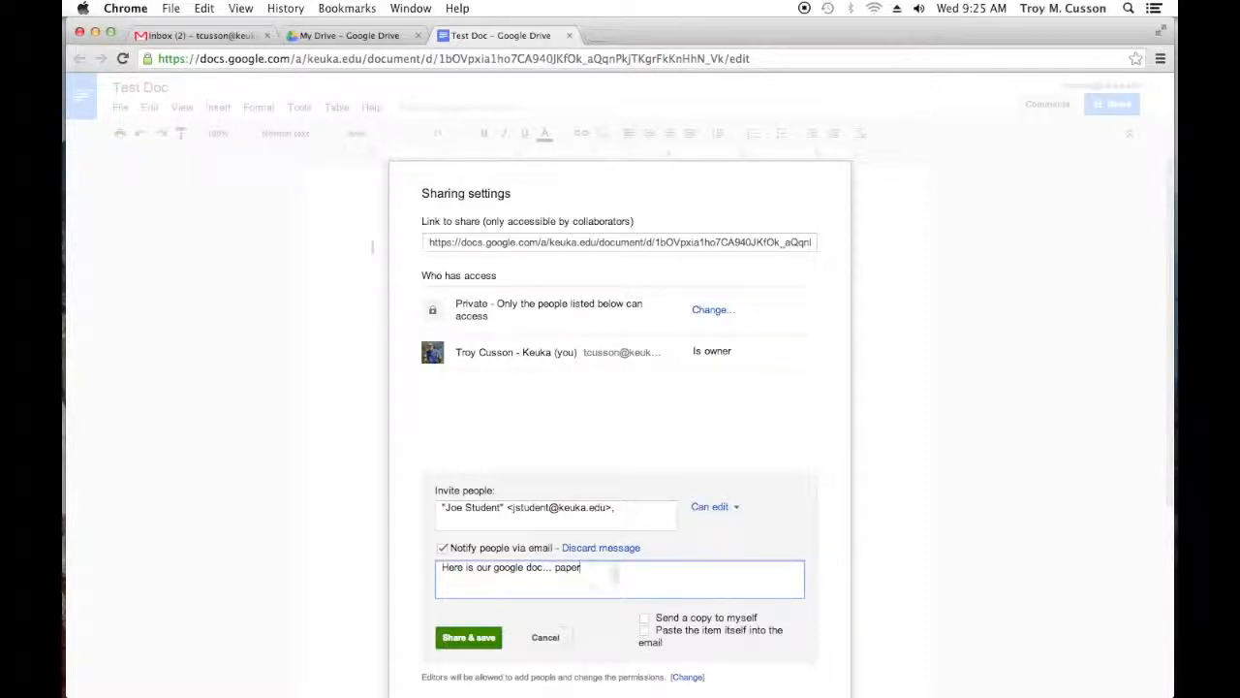
{"action": "left_click", "coordinate": [645, 618]}
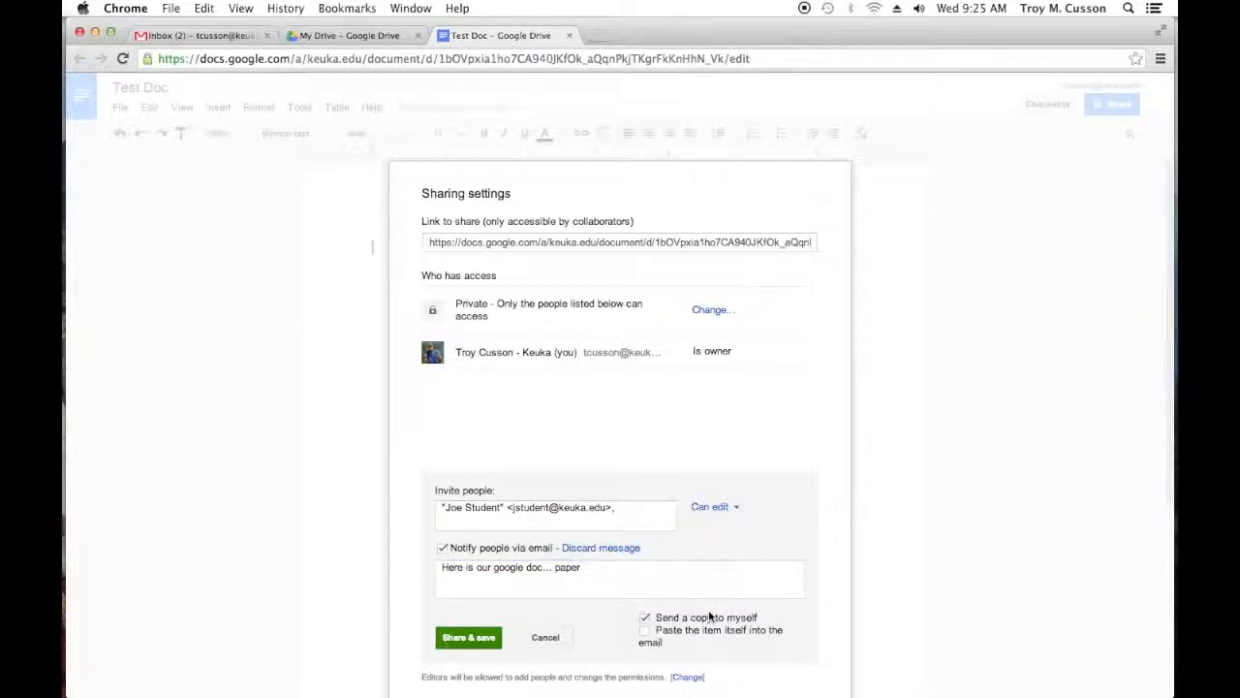
{"action": "left_click", "coordinate": [468, 638]}
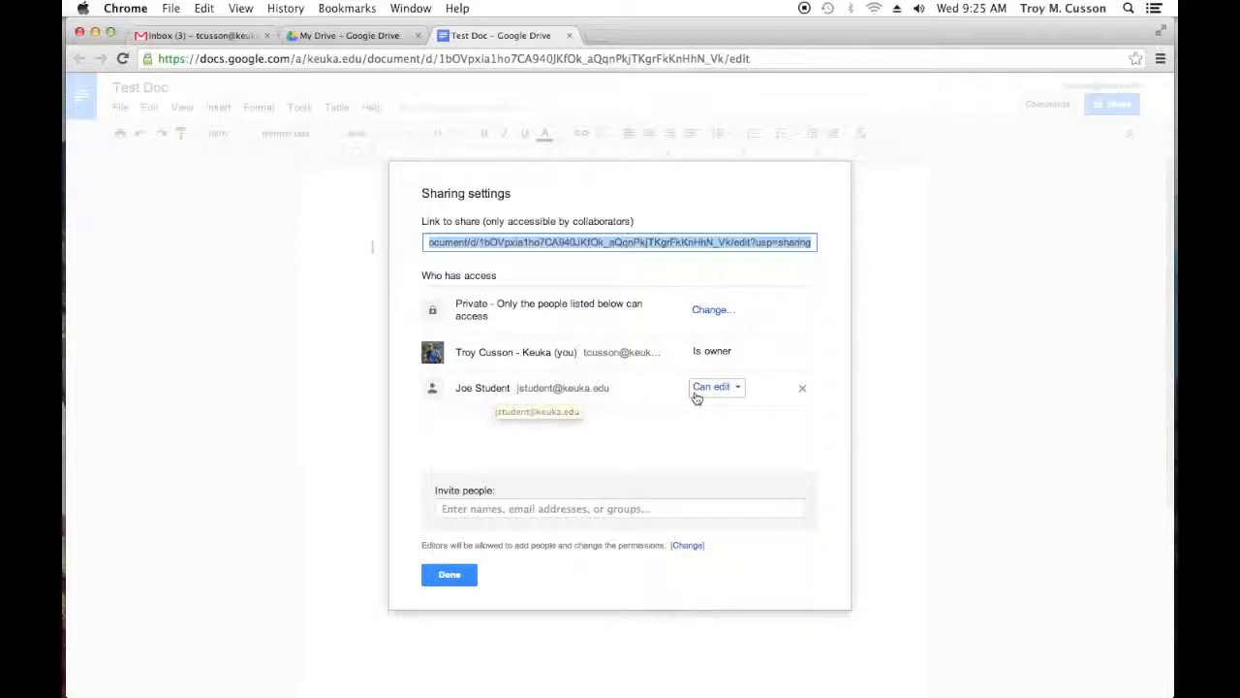
{"action": "left_click", "coordinate": [467, 576]}
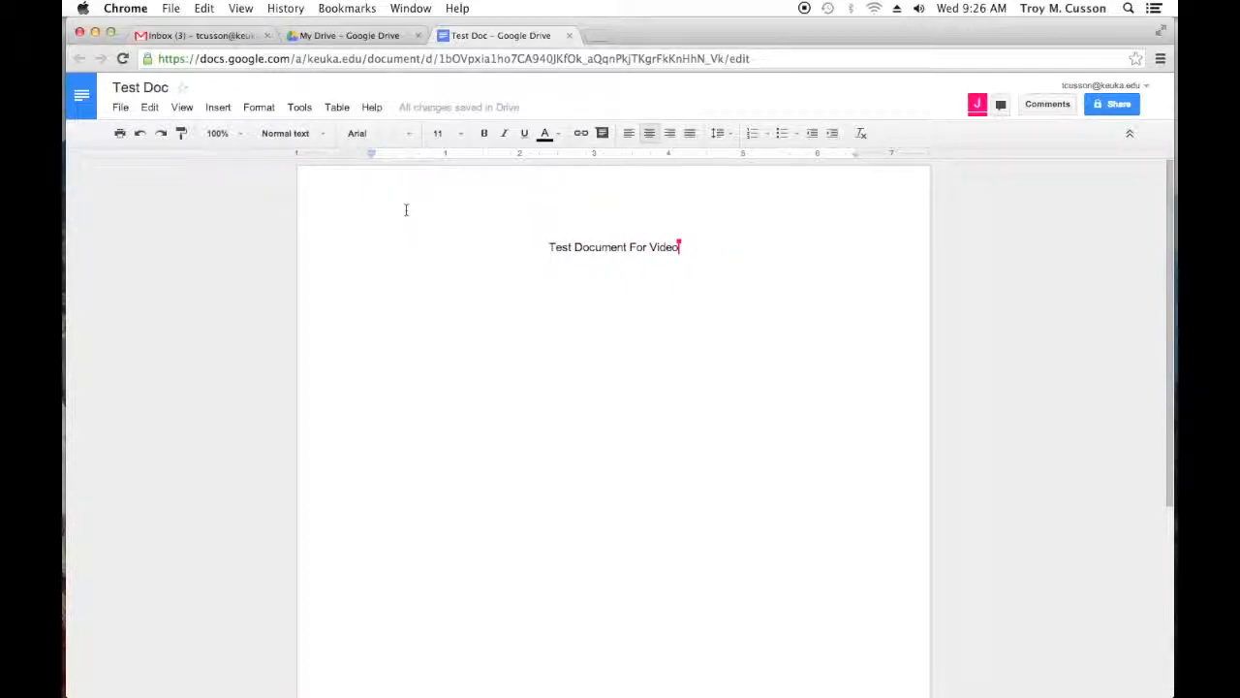
Step: Make the title "Test Document For Video" bold and underlined
{"action": "left_click_drag", "start_coordinate": [681, 246], "coordinate": [543, 244]}
{"action": "left_click", "coordinate": [486, 135]}
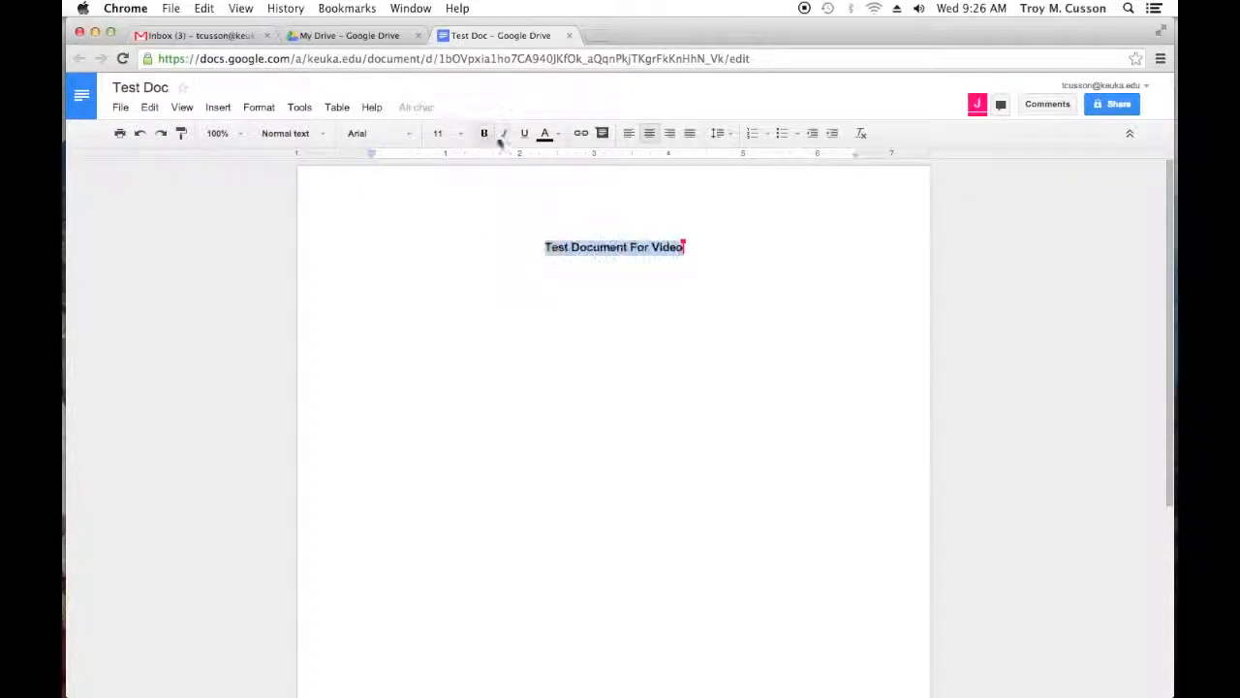
{"action": "left_click", "coordinate": [524, 133]}
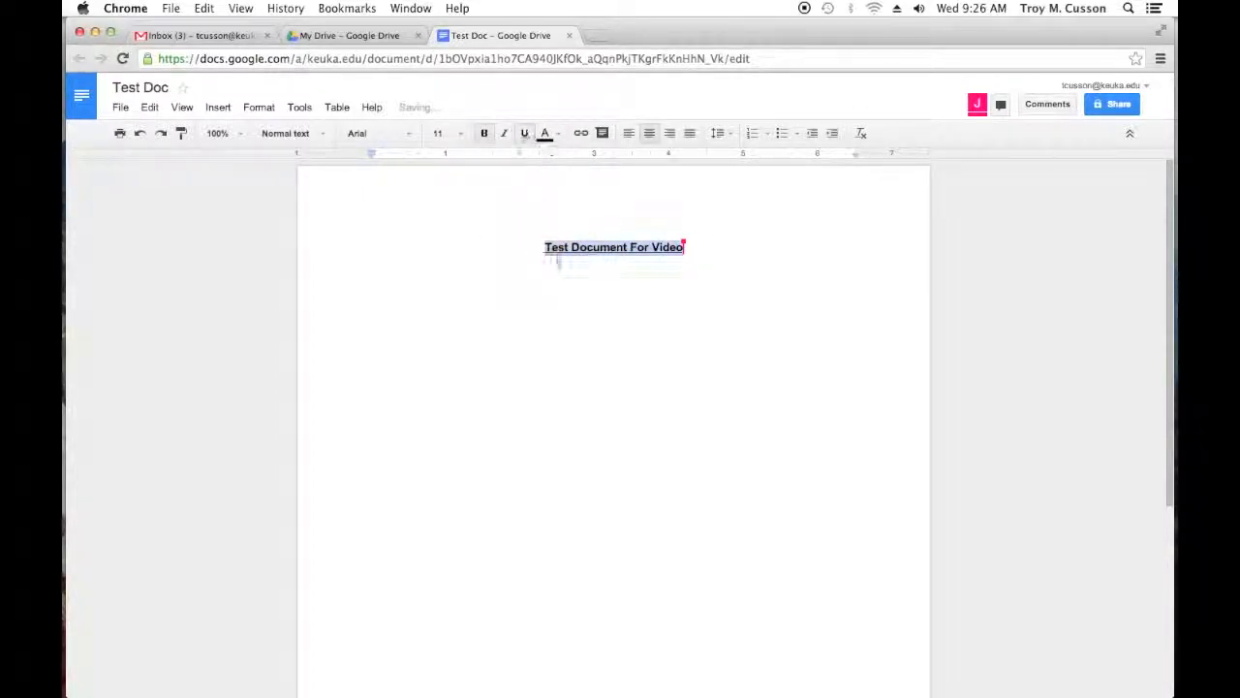
{"action": "left_click", "coordinate": [572, 295]}
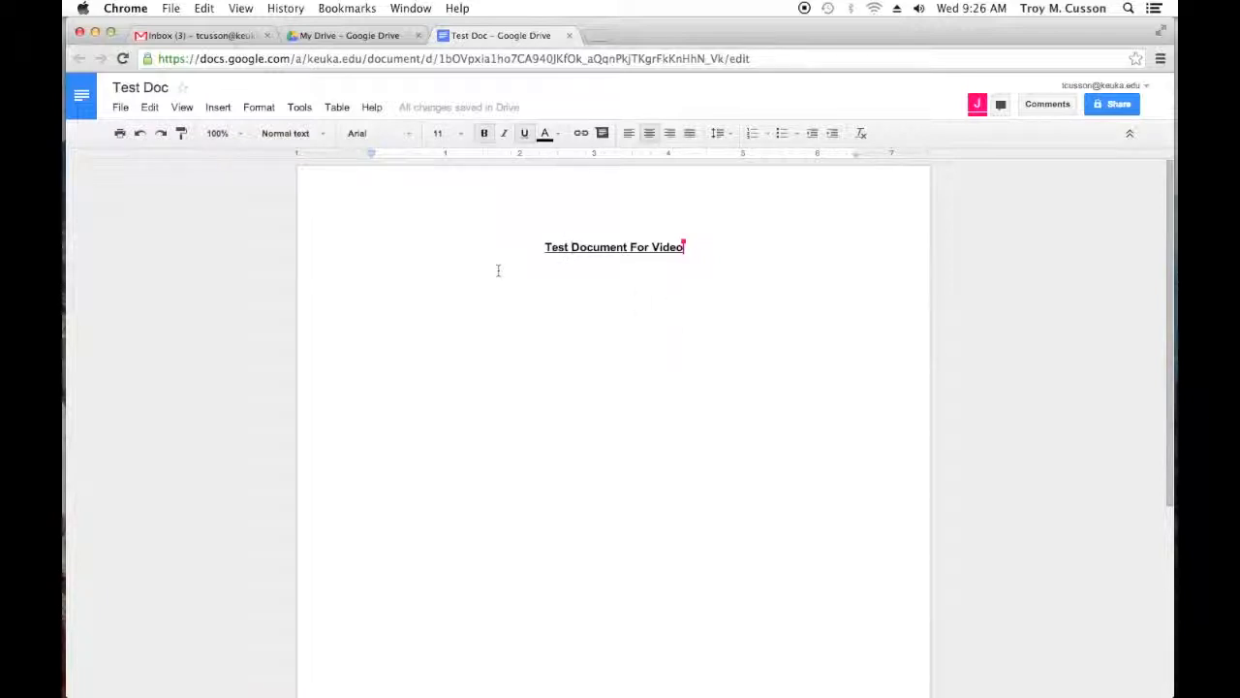
Step: Insert the image aerial.jpg from the desktop's Images for Presentation folder into the title line after "Test"
{"action": "left_click", "coordinate": [215, 109]}
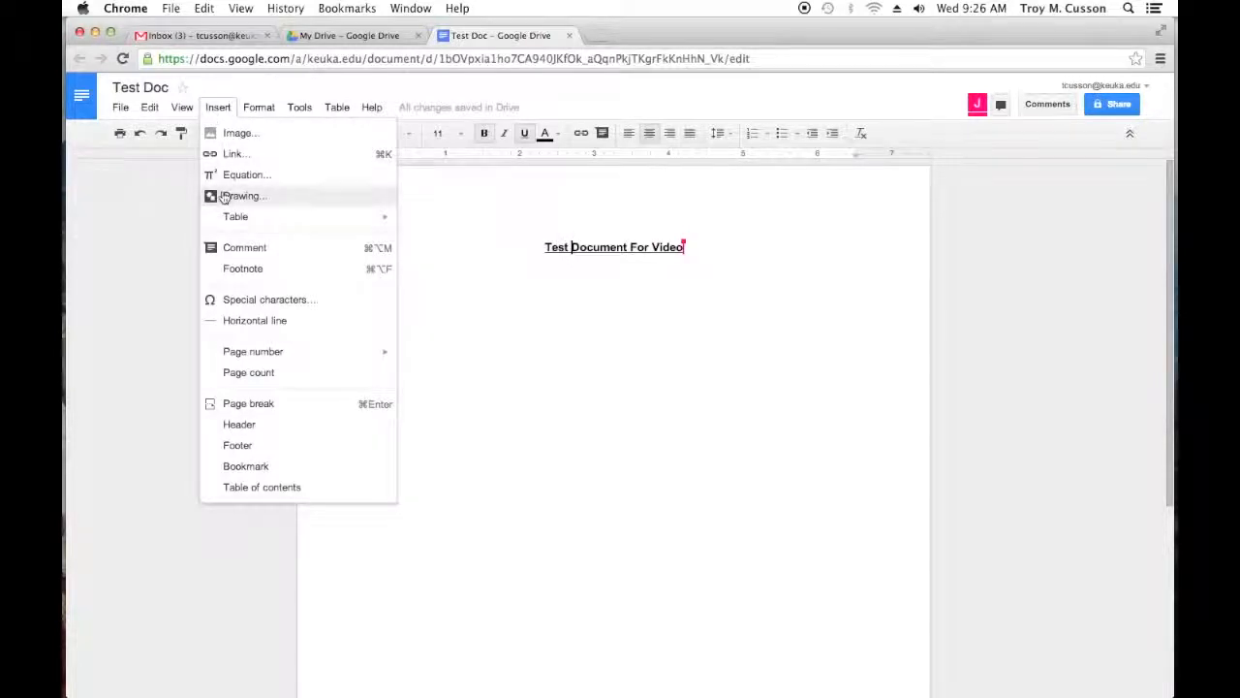
{"action": "left_click", "coordinate": [228, 136]}
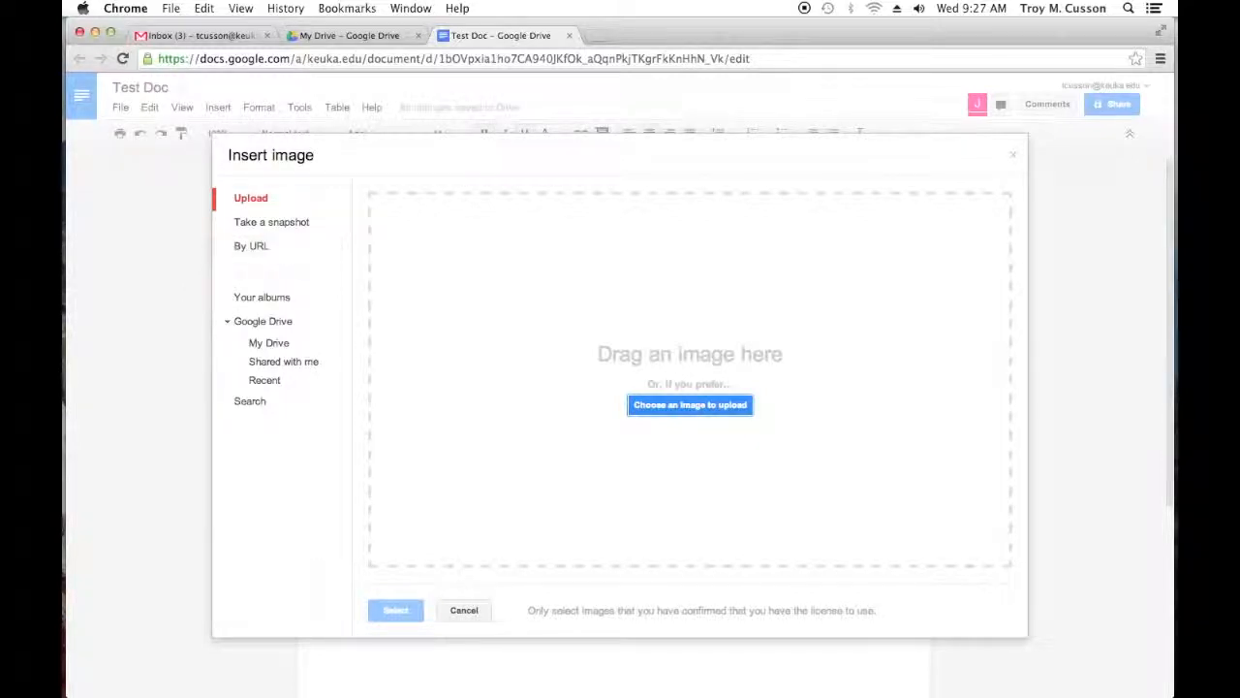
{"action": "left_click_drag", "start_coordinate": [64, 118], "coordinate": [213, 42]}
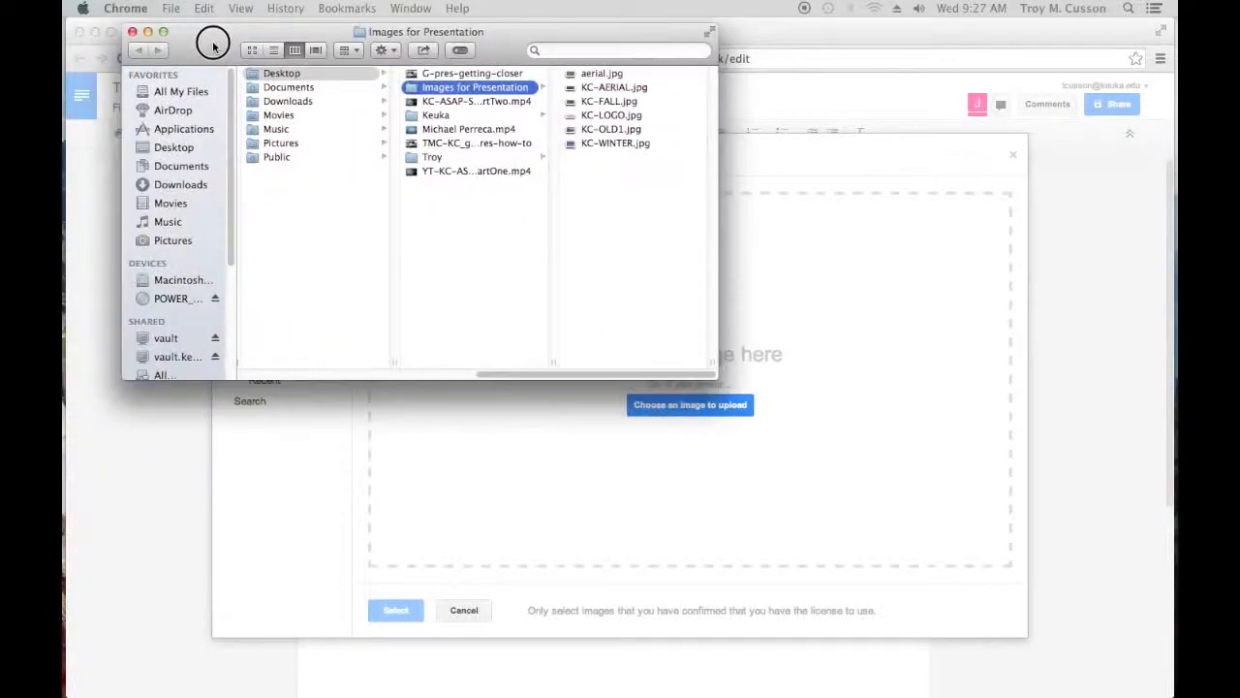
{"action": "left_click", "coordinate": [596, 73]}
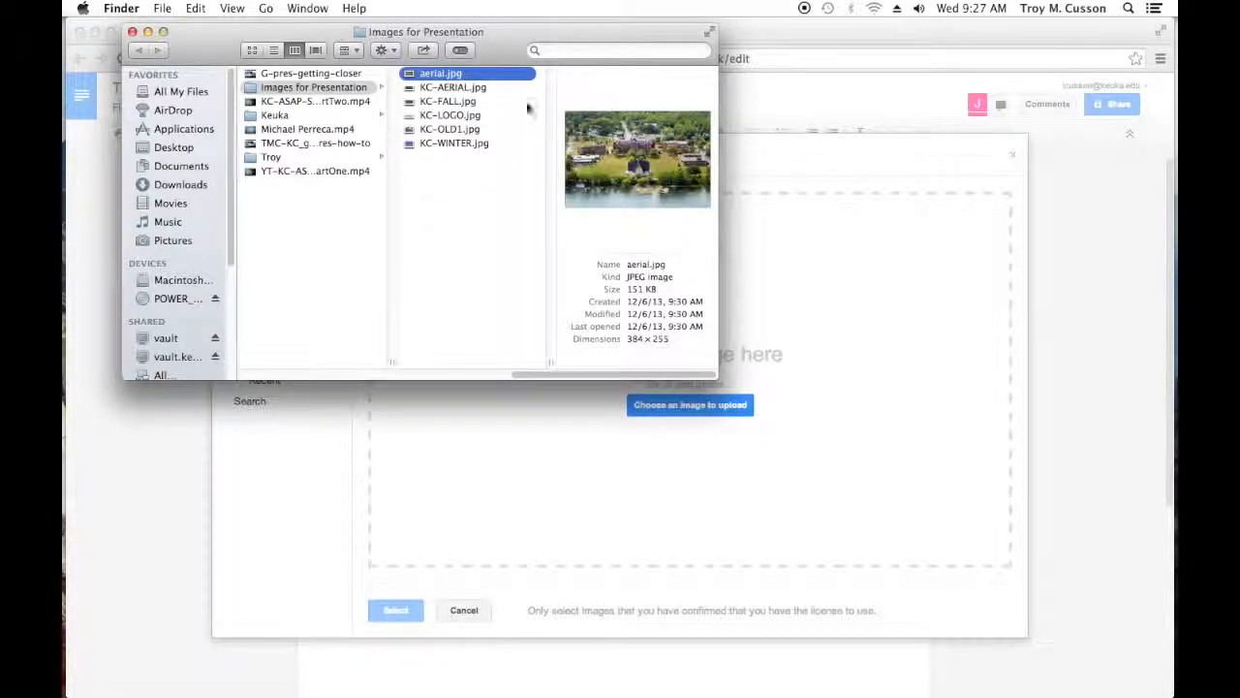
{"action": "left_click_drag", "start_coordinate": [432, 74], "coordinate": [514, 447]}
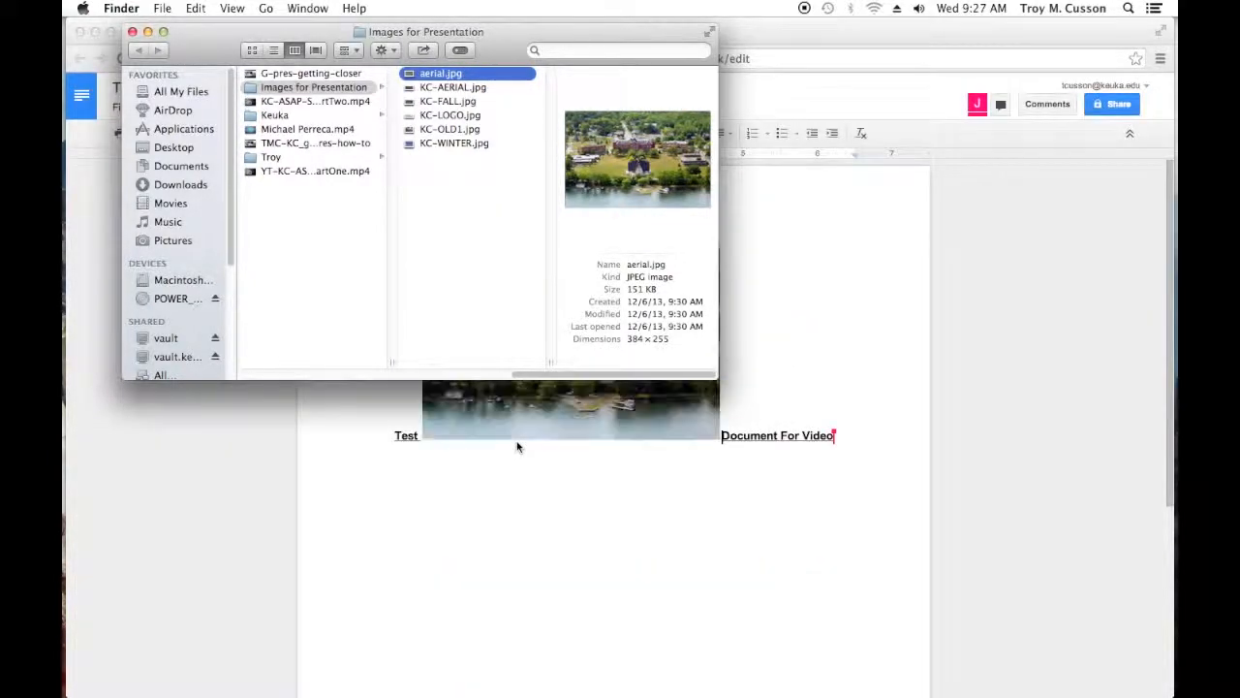
{"action": "left_click", "coordinate": [415, 507]}
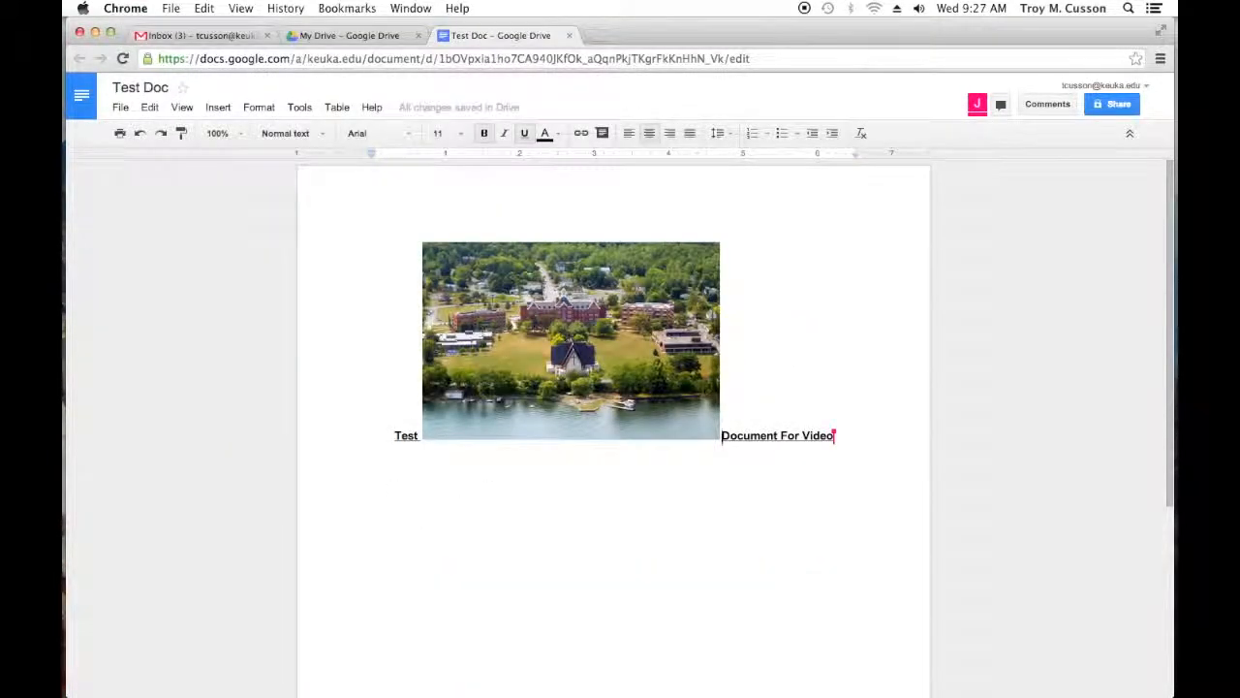
Step: Shrink the inserted aerial photo by reducing first its width and then its height
{"action": "left_click", "coordinate": [483, 242]}
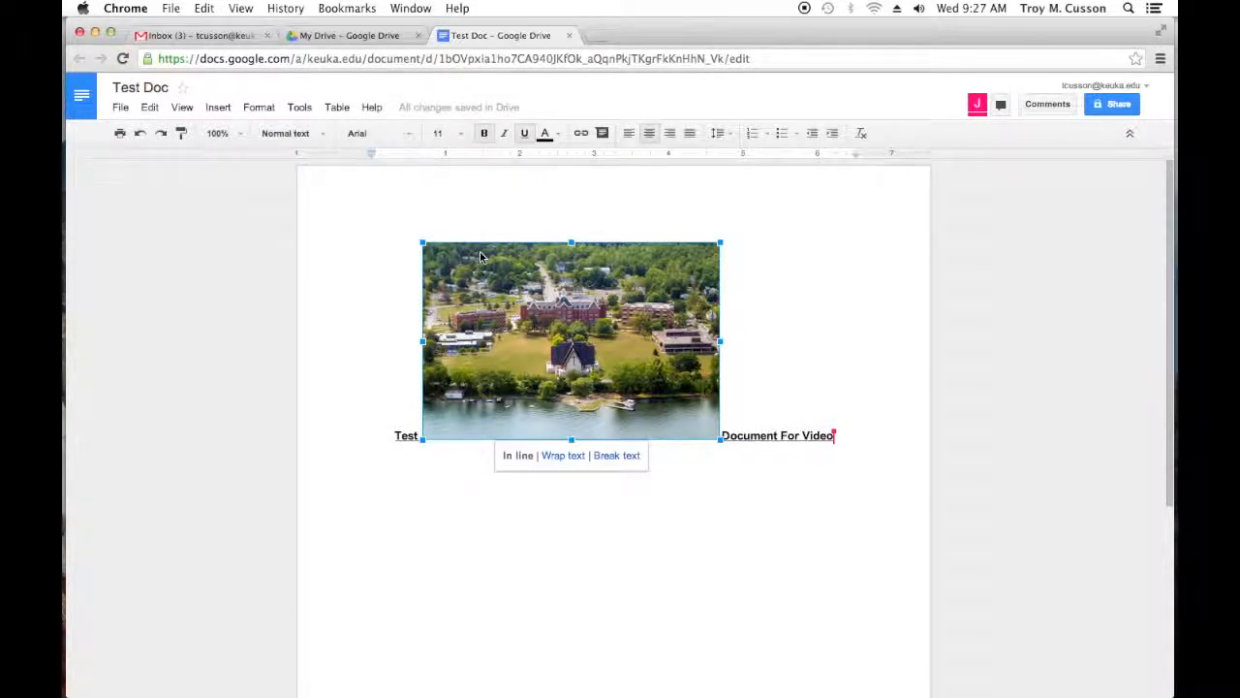
{"action": "left_click", "coordinate": [514, 334]}
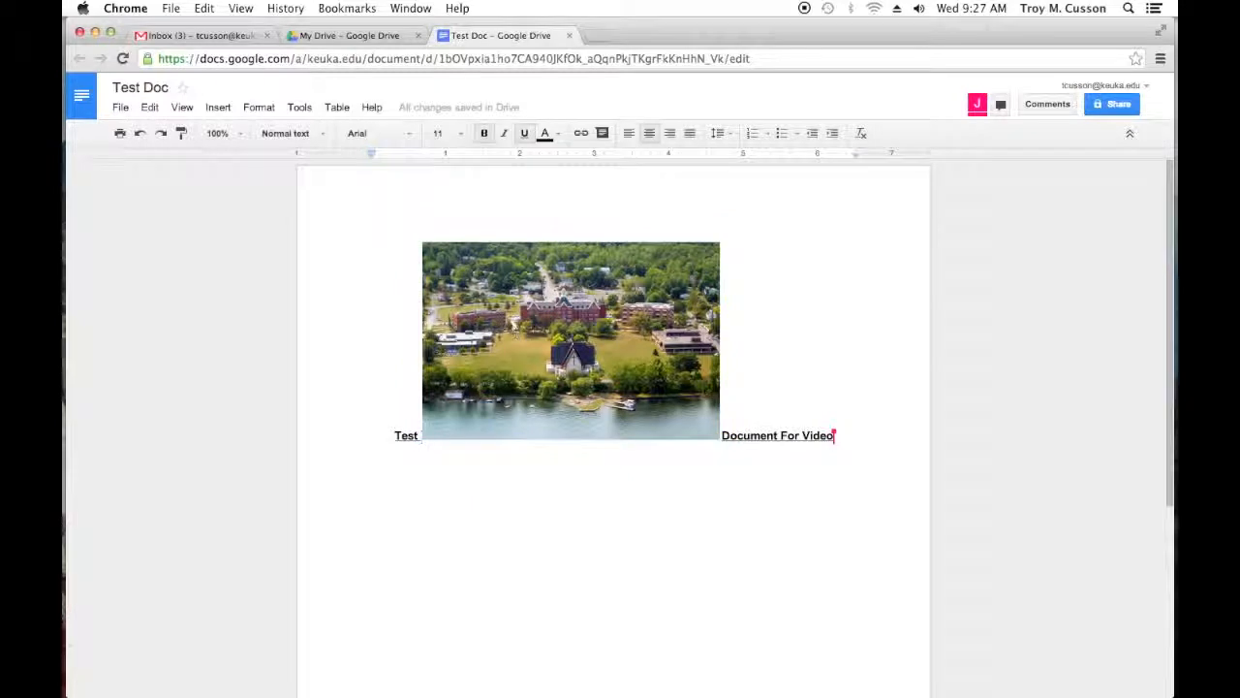
{"action": "left_click", "coordinate": [703, 347]}
{"action": "left_click", "coordinate": [719, 343]}
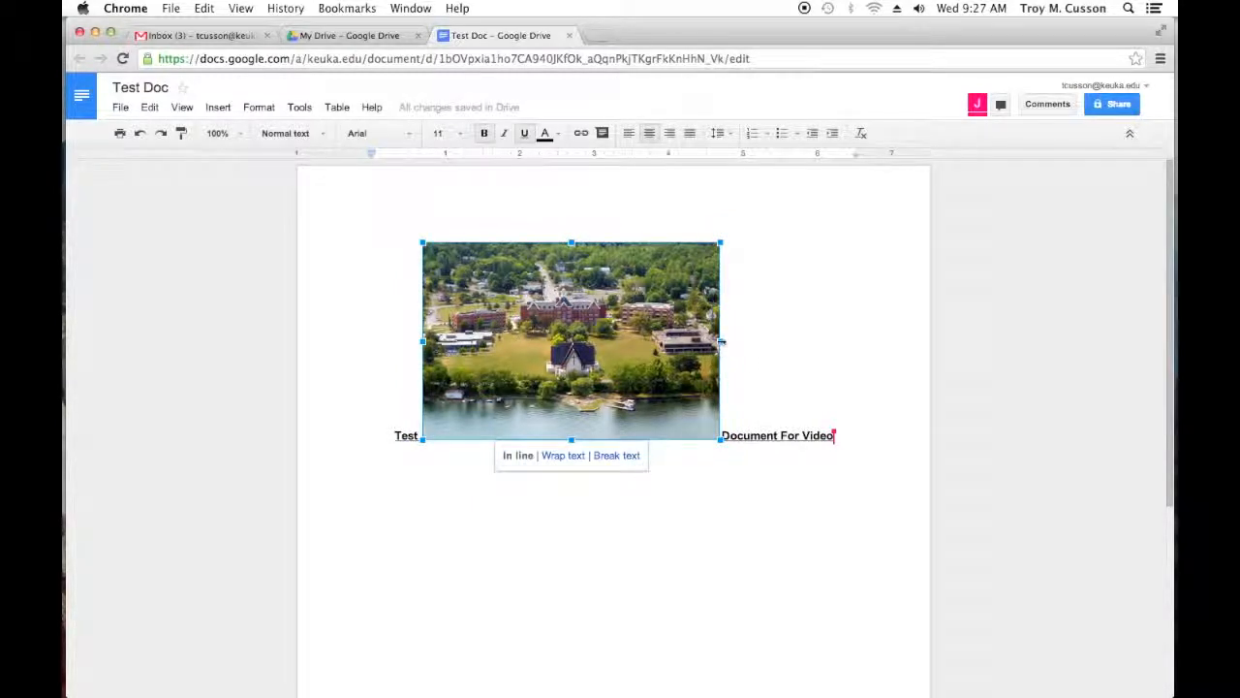
{"action": "left_click_drag", "start_coordinate": [720, 341], "coordinate": [620, 344]}
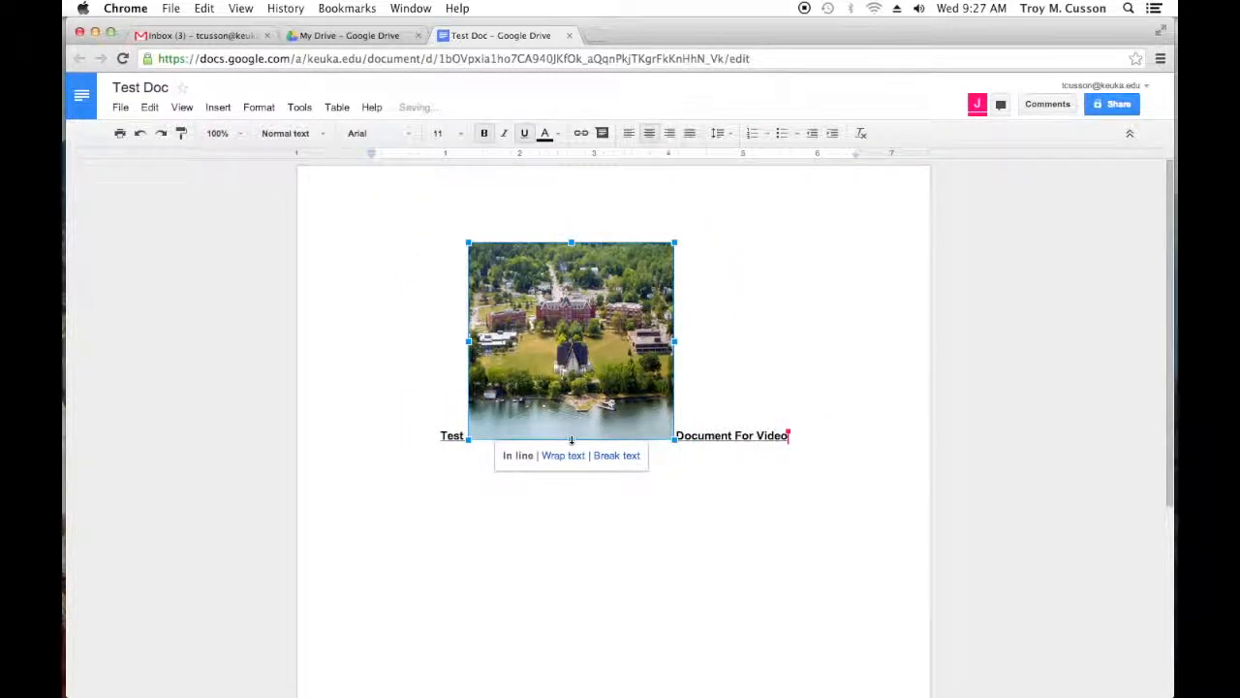
{"action": "left_click_drag", "start_coordinate": [573, 397], "coordinate": [566, 298]}
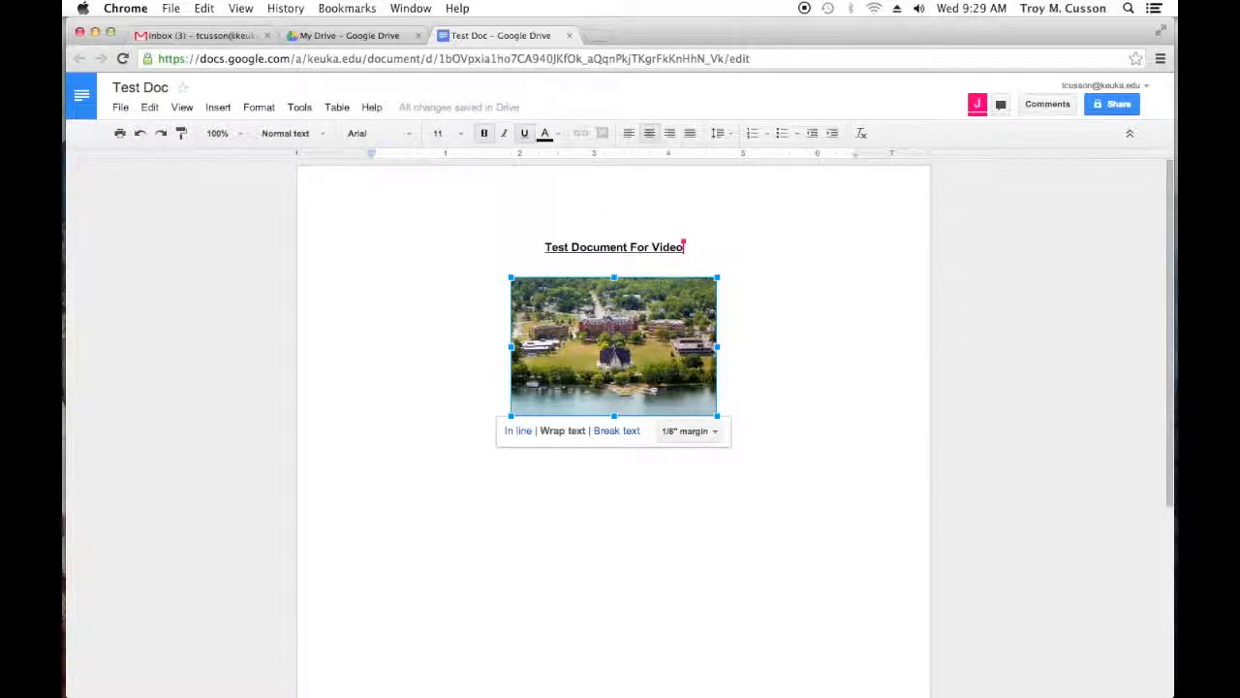
Step: Move the text-wrapped aerial photo lower on the page, centred beneath the title with a gap between them
{"action": "scroll", "coordinate": [628, 434], "scroll_direction": "down", "scroll_amount": 1}
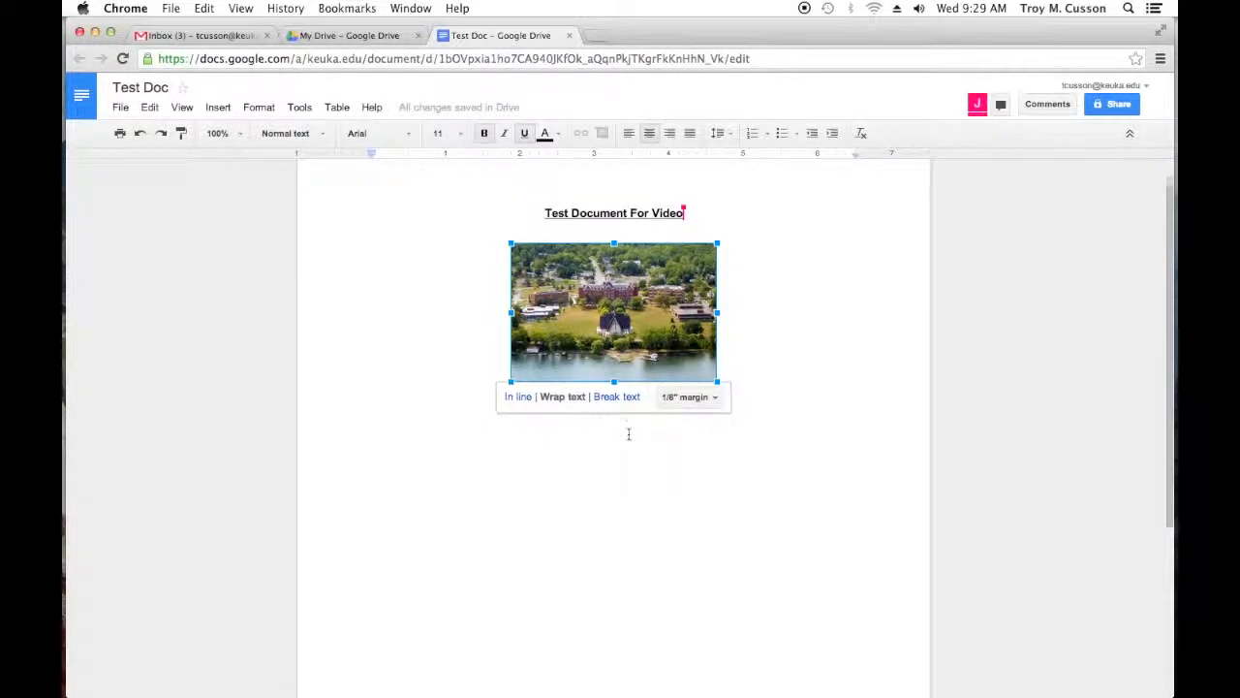
{"action": "scroll", "coordinate": [628, 434], "scroll_direction": "down", "scroll_amount": 2}
{"action": "left_click_drag", "start_coordinate": [563, 229], "coordinate": [571, 265]}
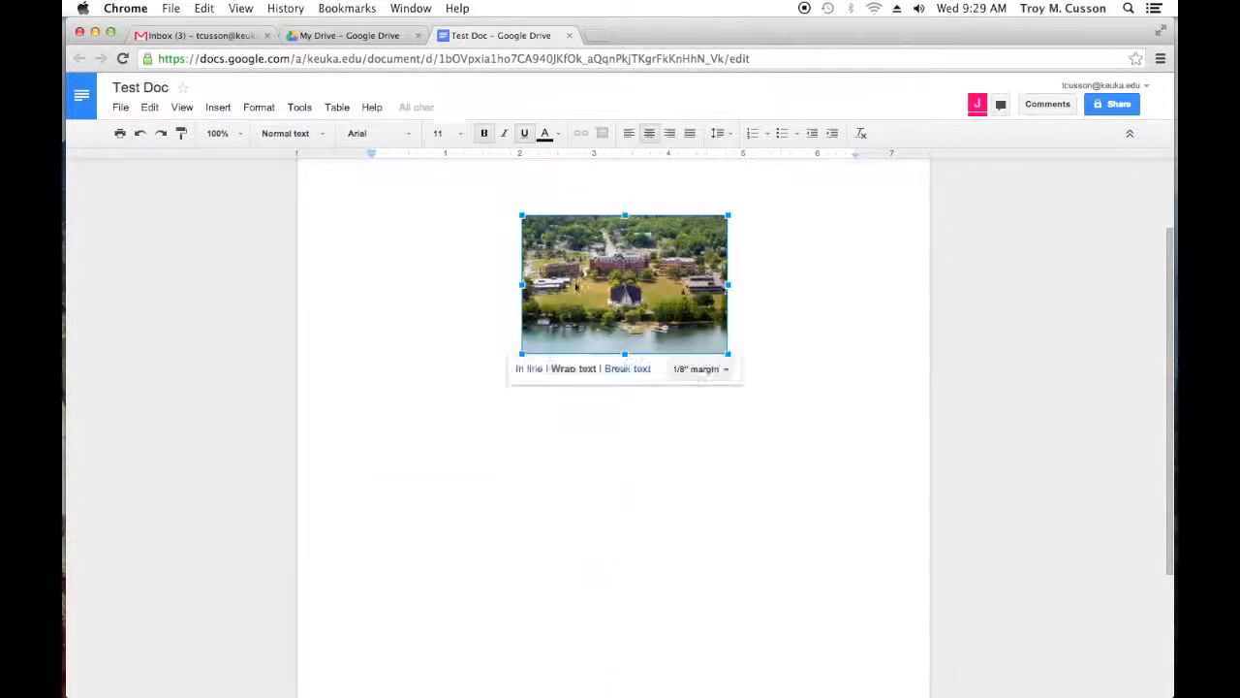
{"action": "left_click_drag", "start_coordinate": [586, 351], "coordinate": [585, 323]}
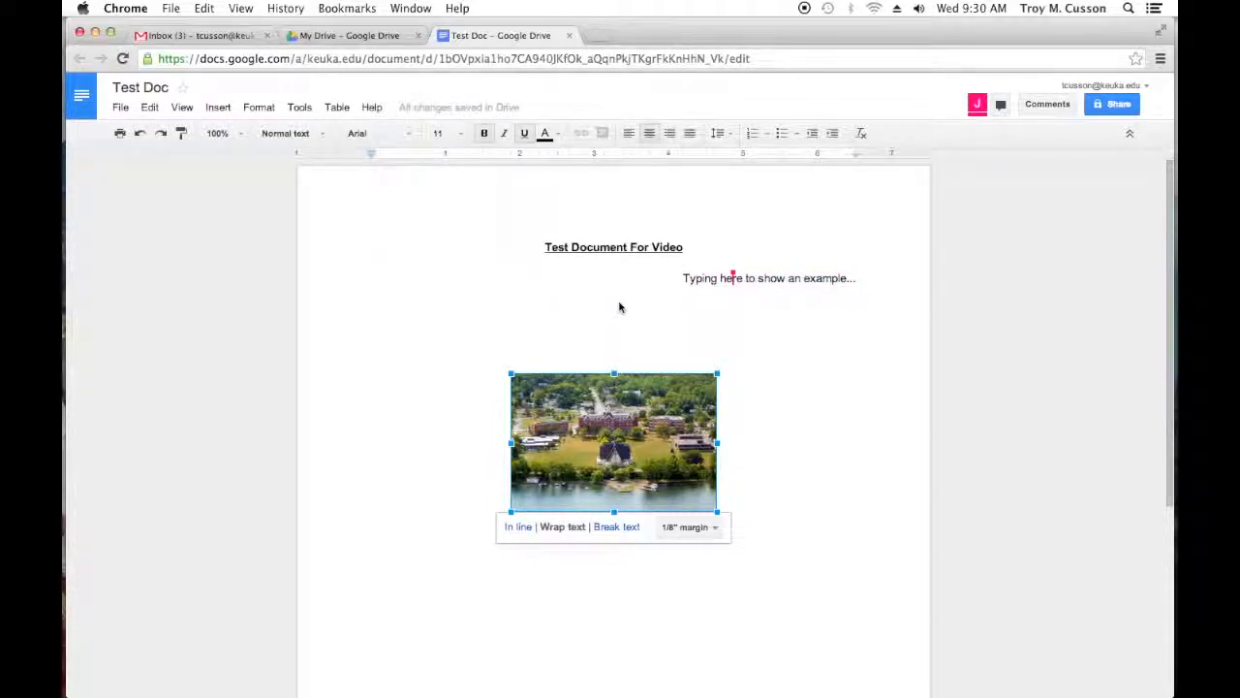
Step: Download the document as a PDF named TestDoc.pdf, saving it to the Desktop
{"action": "left_click", "coordinate": [712, 279]}
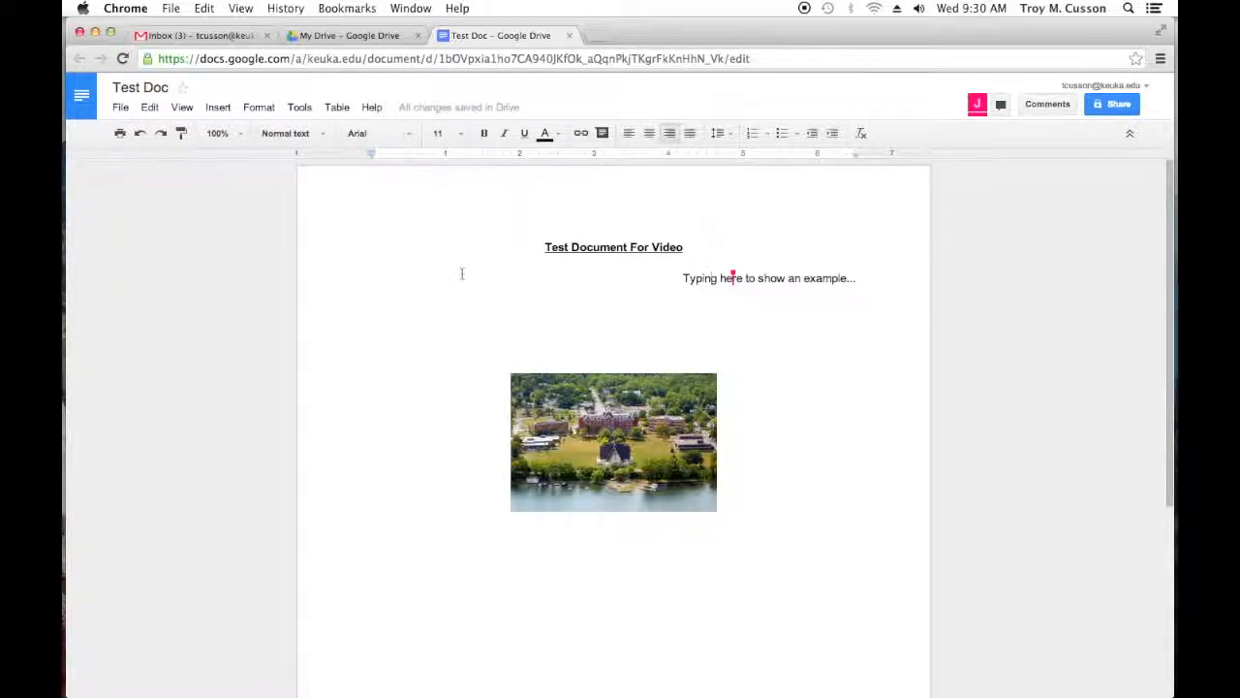
{"action": "left_click", "coordinate": [122, 111]}
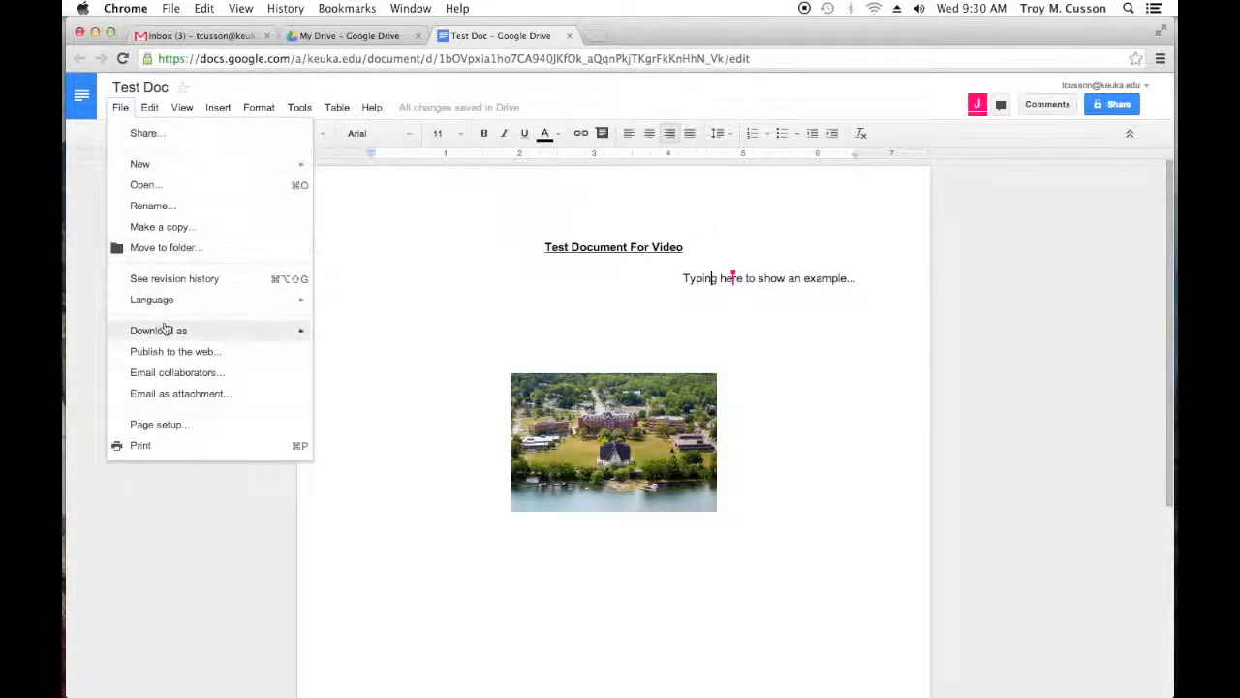
{"action": "mouse_move", "coordinate": [166, 329]}
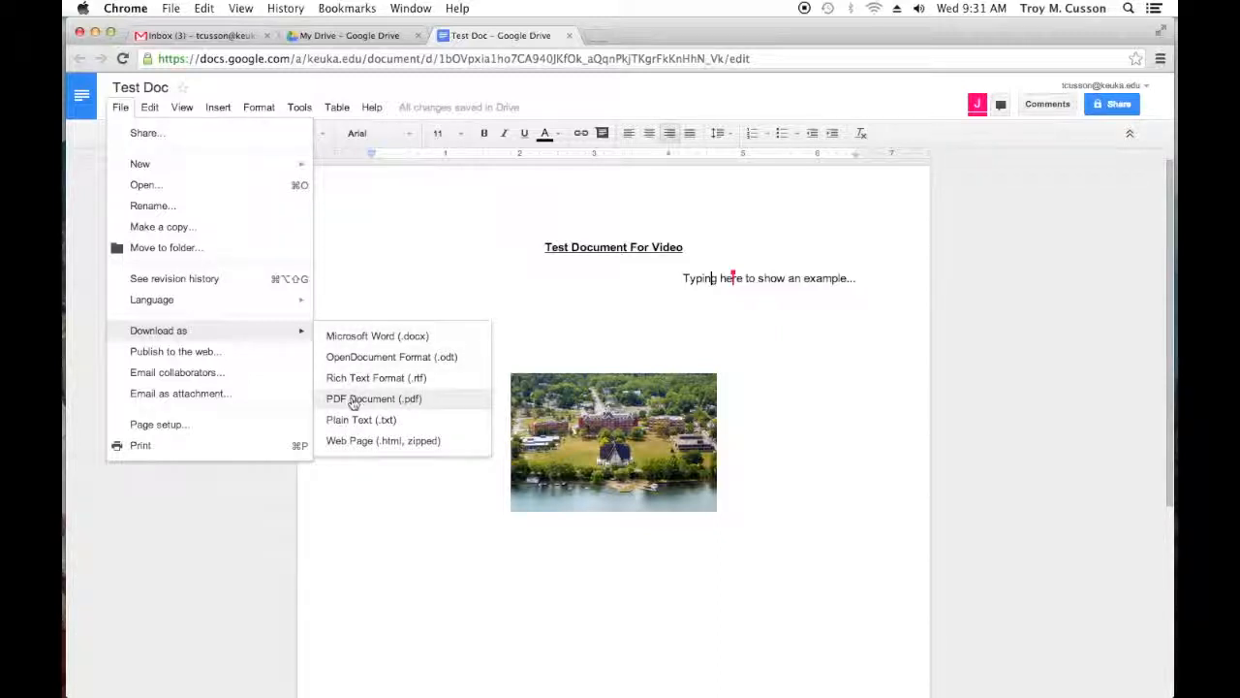
{"action": "left_click", "coordinate": [358, 400]}
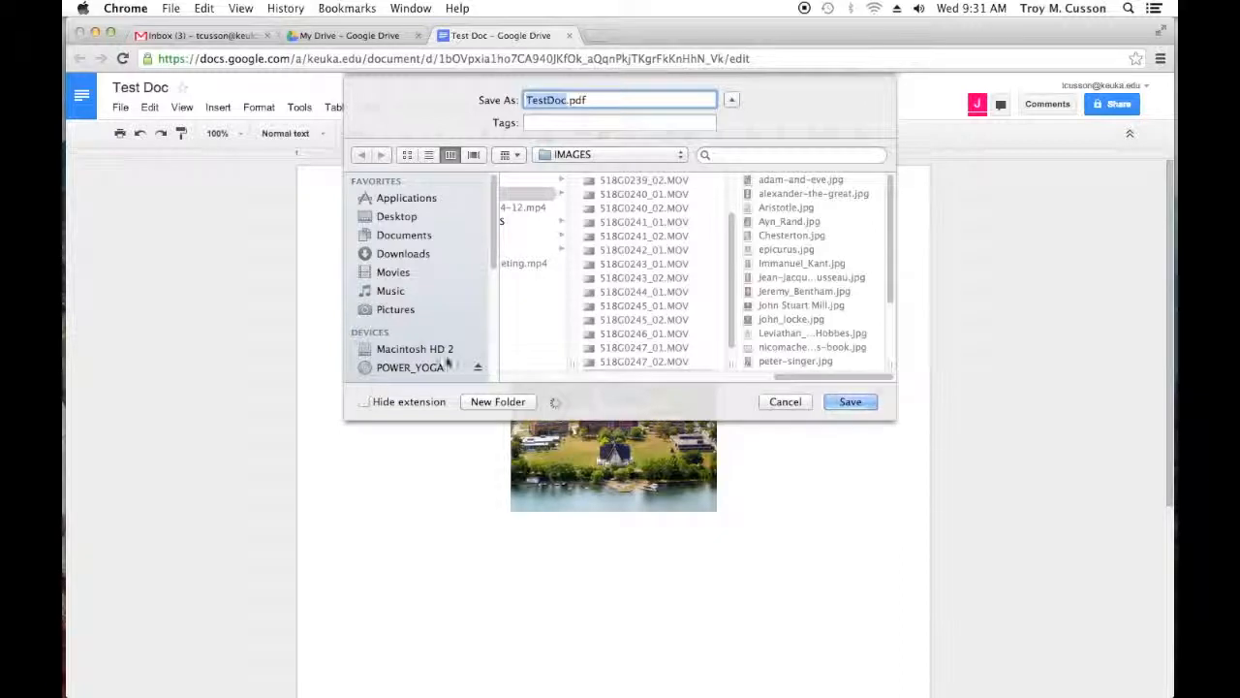
{"action": "left_click", "coordinate": [397, 216]}
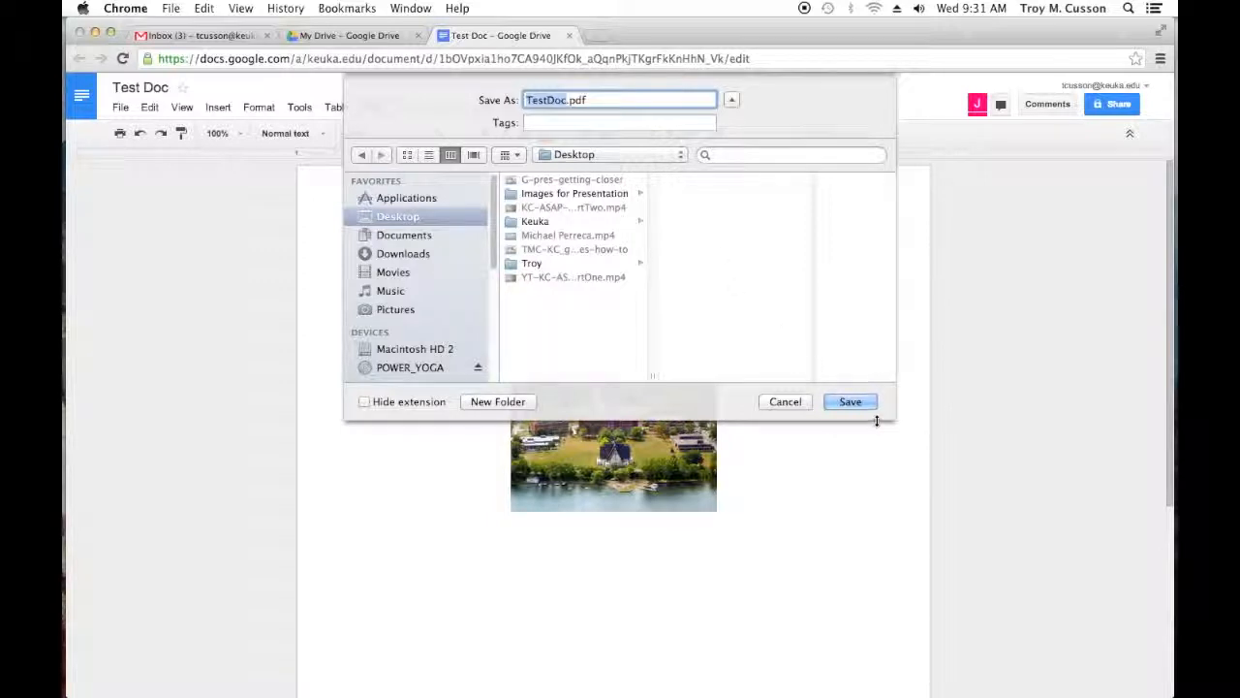
{"action": "left_click", "coordinate": [849, 401]}
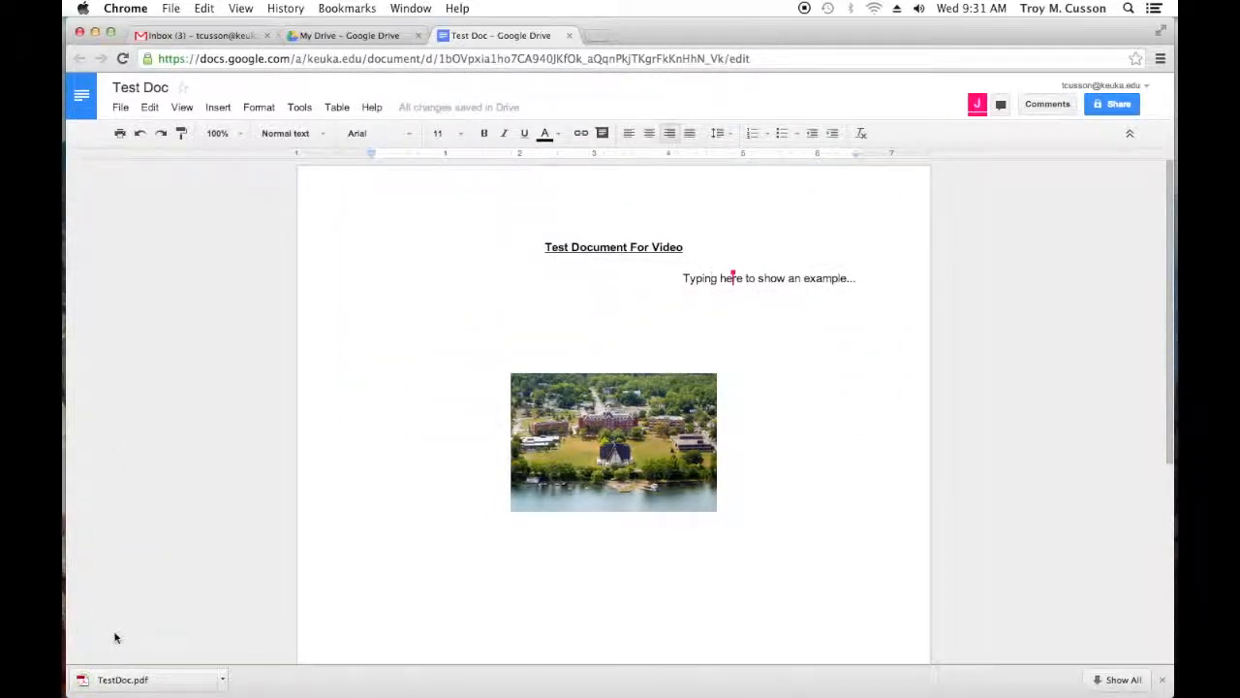
Step: Open the downloaded TestDoc.pdf in Acrobat to check its layout, and return to the Google Docs document
{"action": "left_click", "coordinate": [135, 684]}
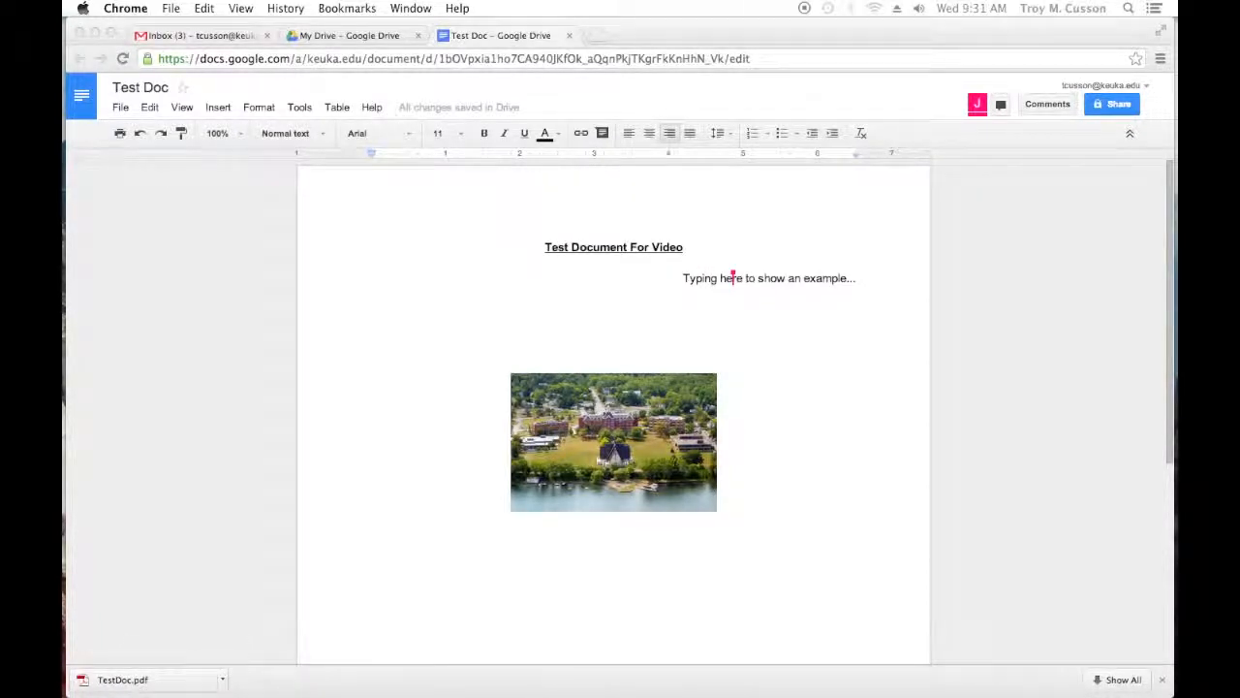
{"action": "left_click_drag", "start_coordinate": [237, 202], "coordinate": [469, 30]}
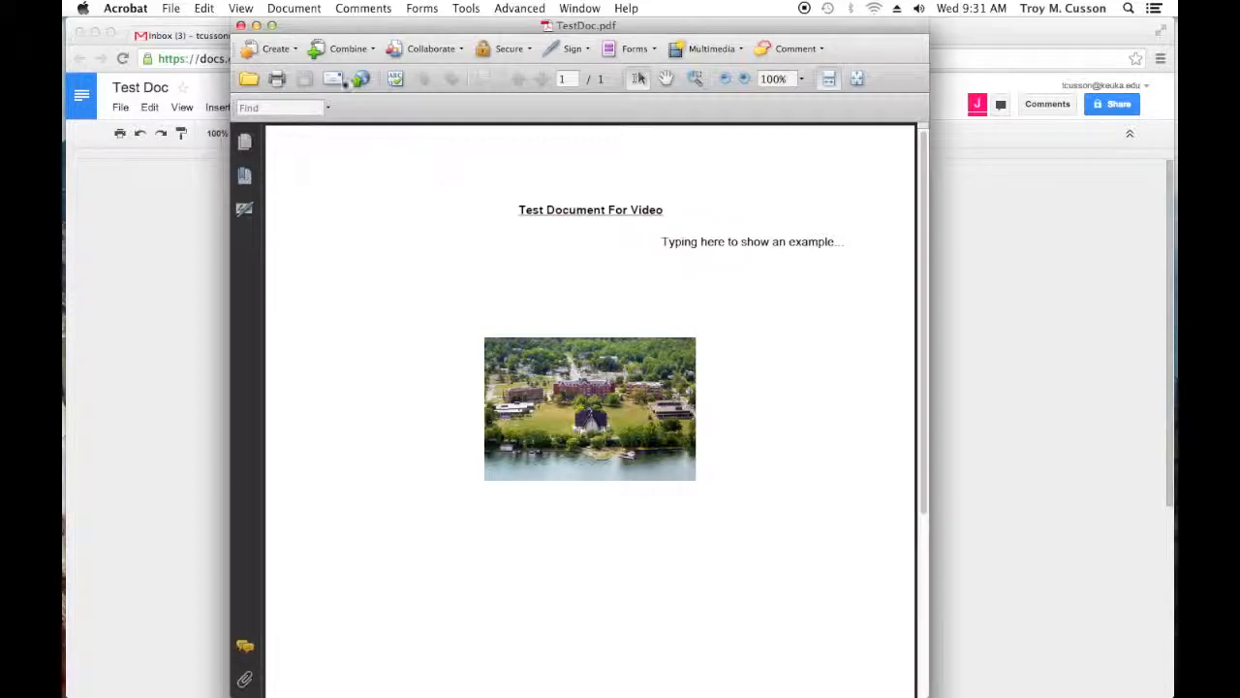
{"action": "left_click_drag", "start_coordinate": [647, 29], "coordinate": [0, 43]}
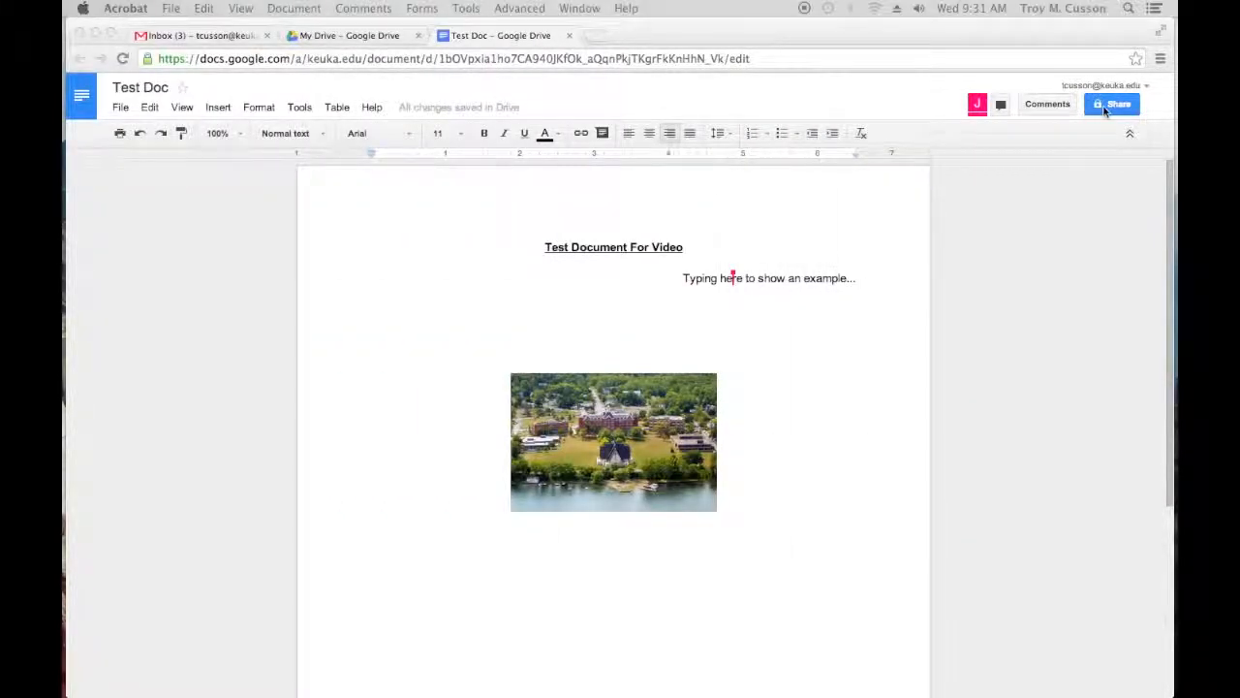
{"action": "left_click", "coordinate": [1035, 209]}
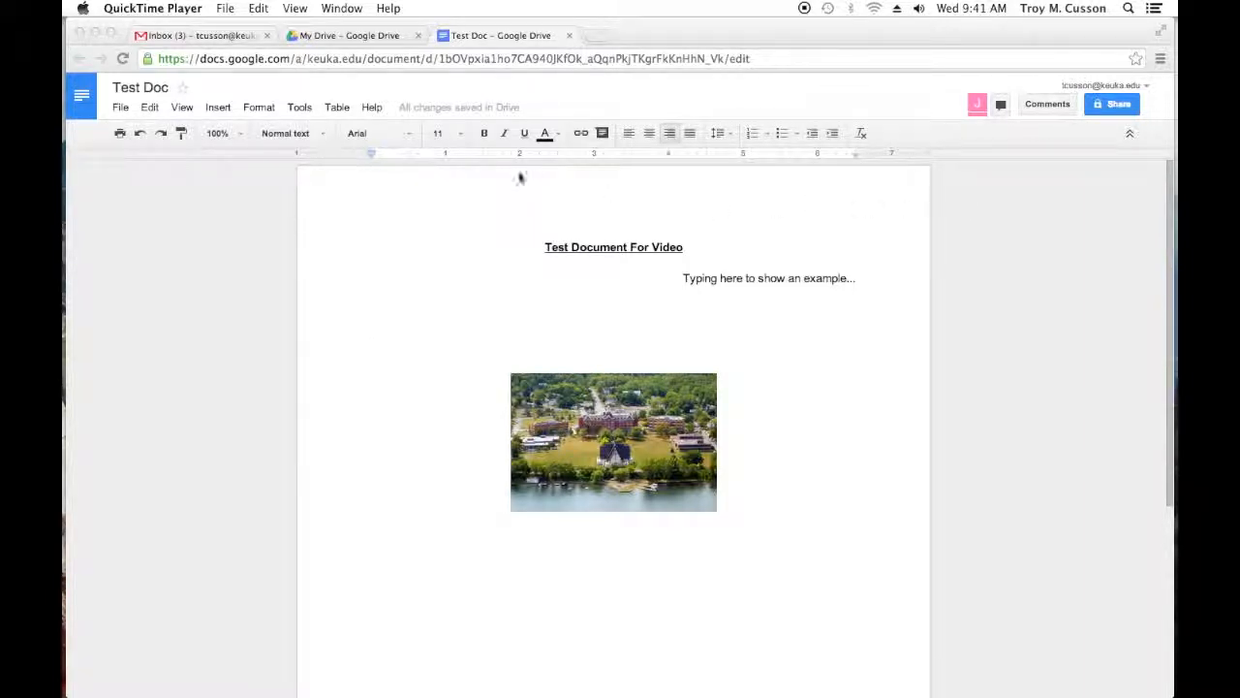
Step: Add the comment "Are you sure that is the correct wording?" to the word "show" in the example line
{"action": "left_click", "coordinate": [603, 133]}
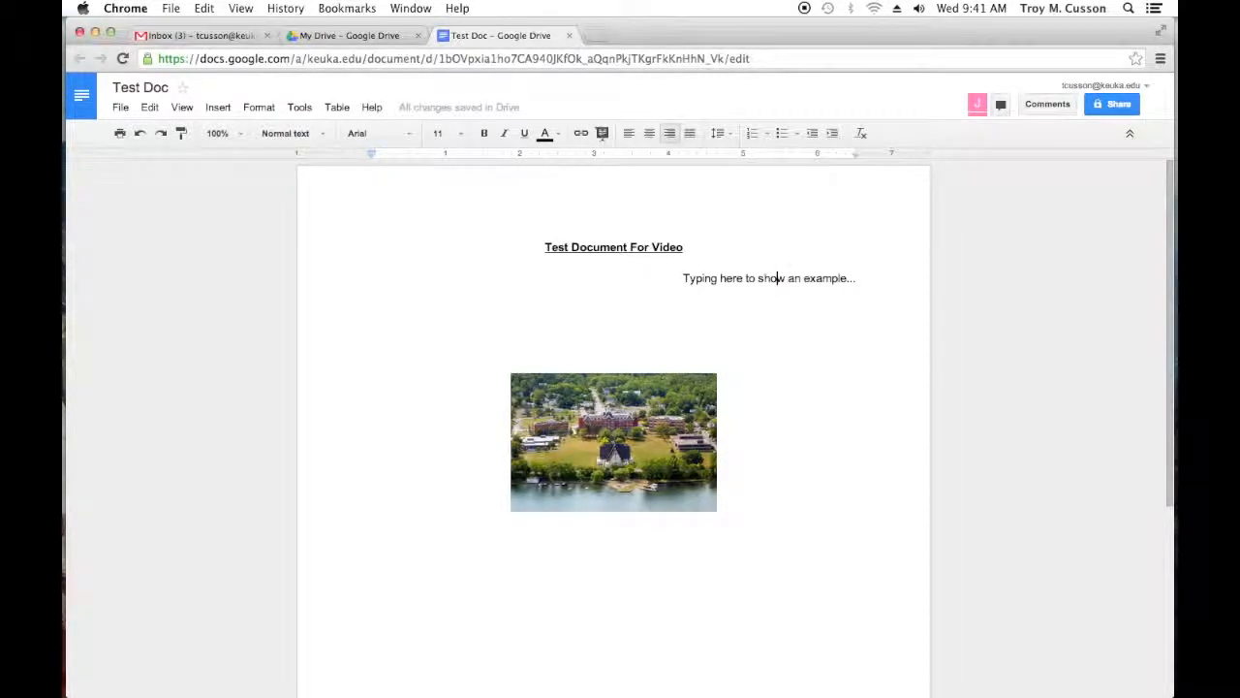
{"action": "left_click", "coordinate": [603, 134]}
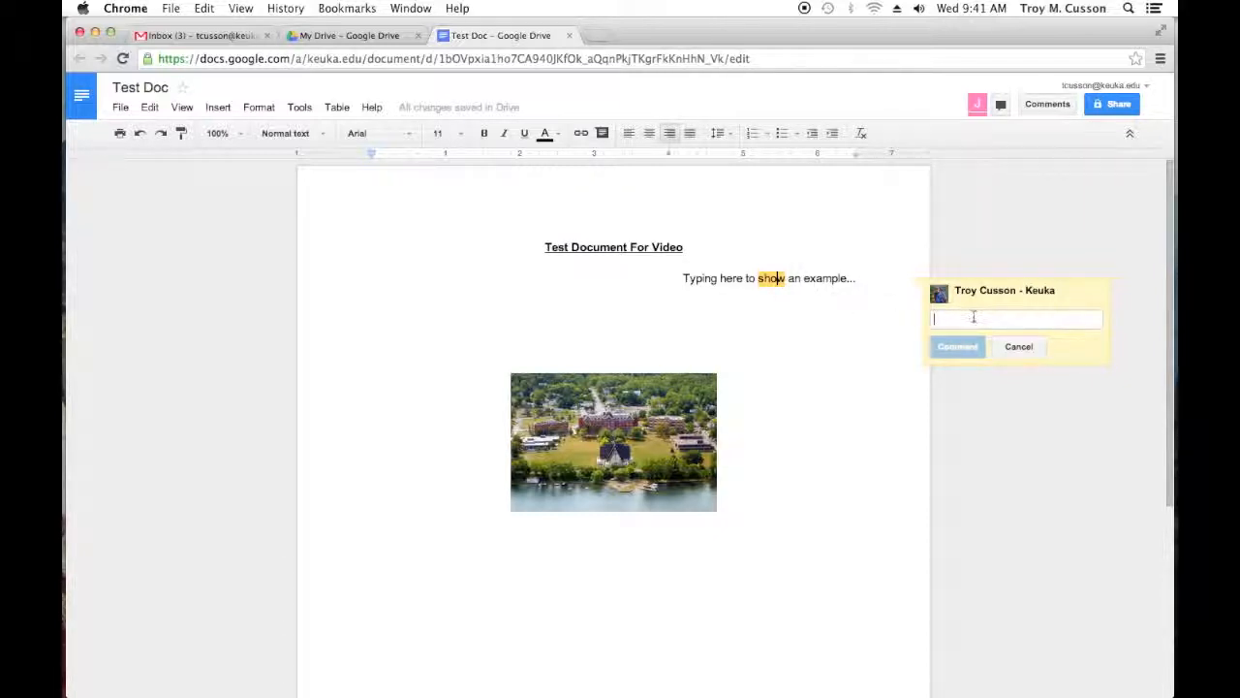
{"action": "type", "text": "All "}
{"action": "type", "text": "you sure"}
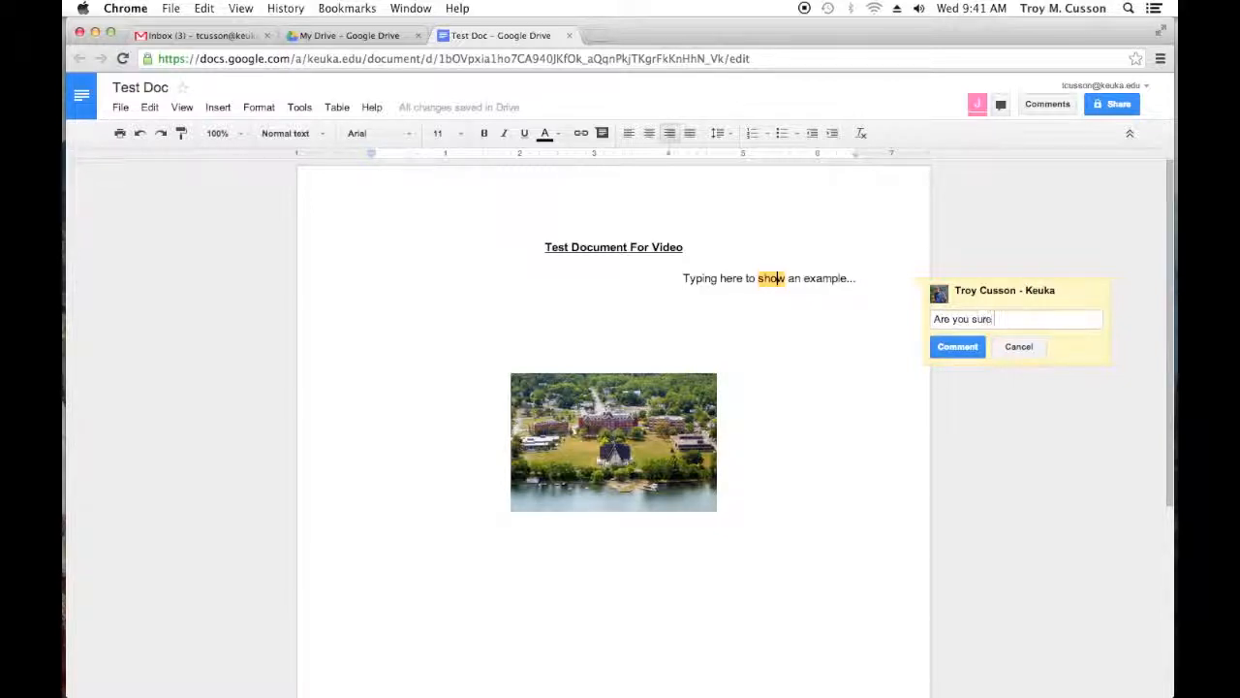
{"action": "type", "text": " that is tha "}
{"action": "type", "text": "correct word"}
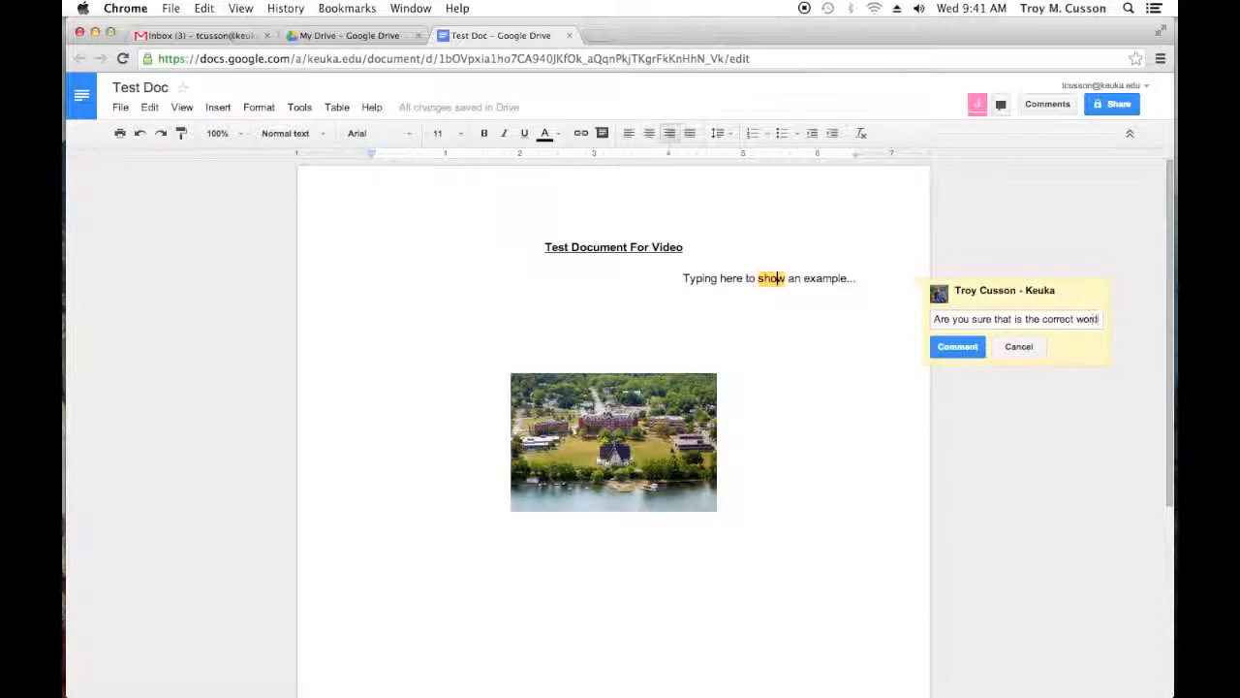
{"action": "type", "text": "ing?"}
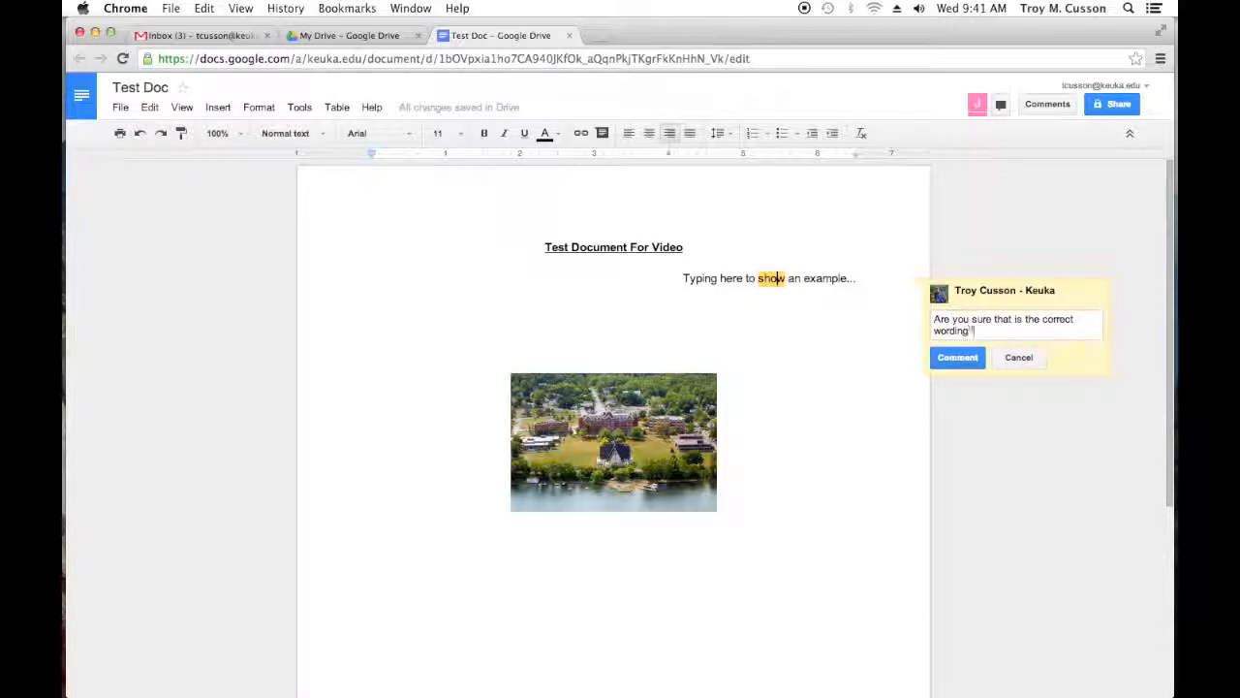
{"action": "left_click", "coordinate": [959, 359]}
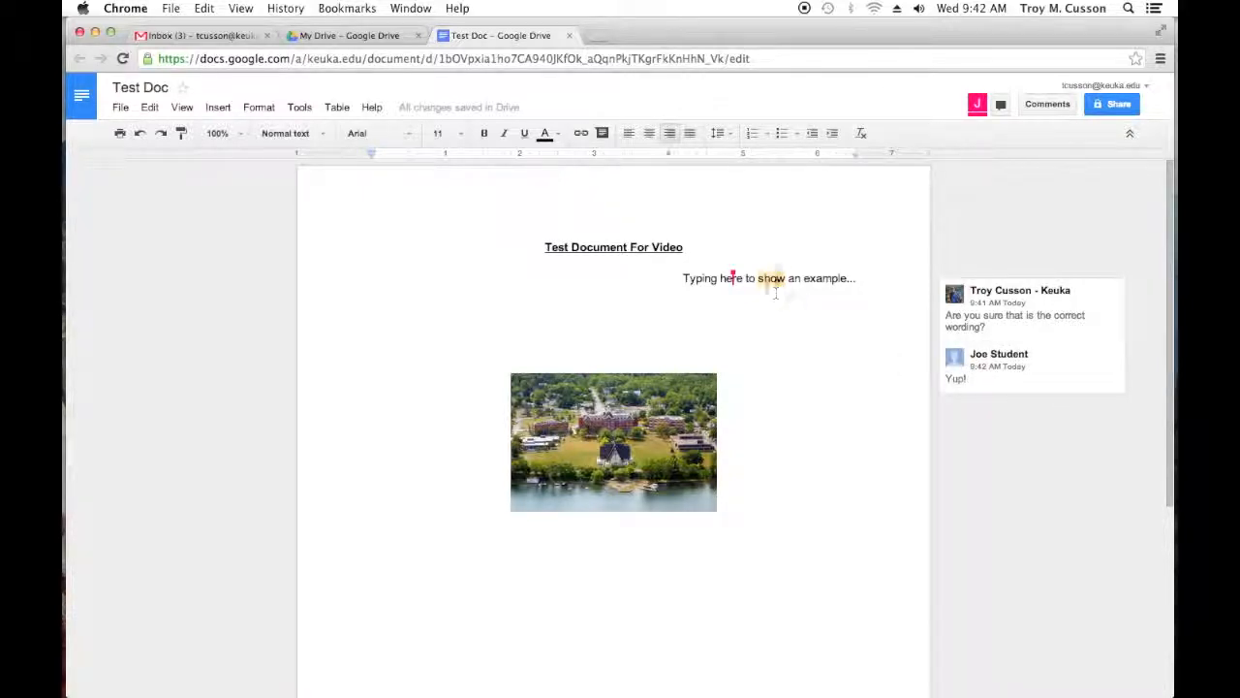
Step: Open the document's group chat and try out resizing and minimising it, leaving it narrower and expanded
{"action": "left_click", "coordinate": [803, 278]}
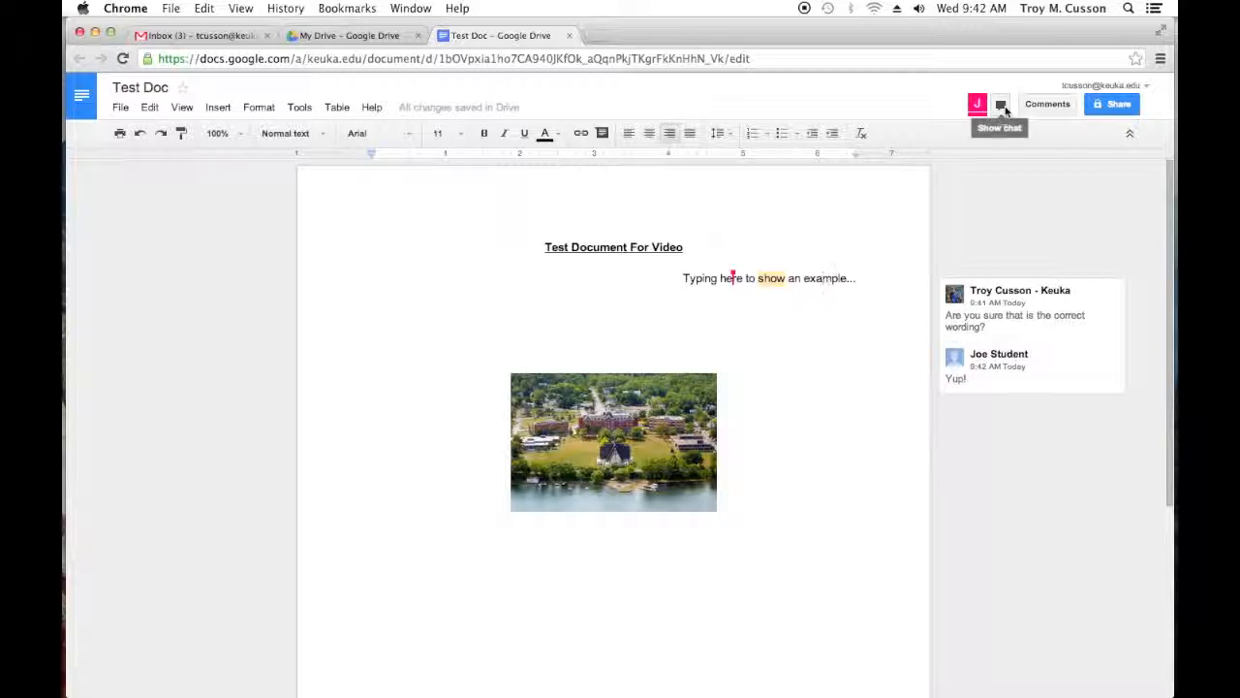
{"action": "left_click", "coordinate": [1002, 105]}
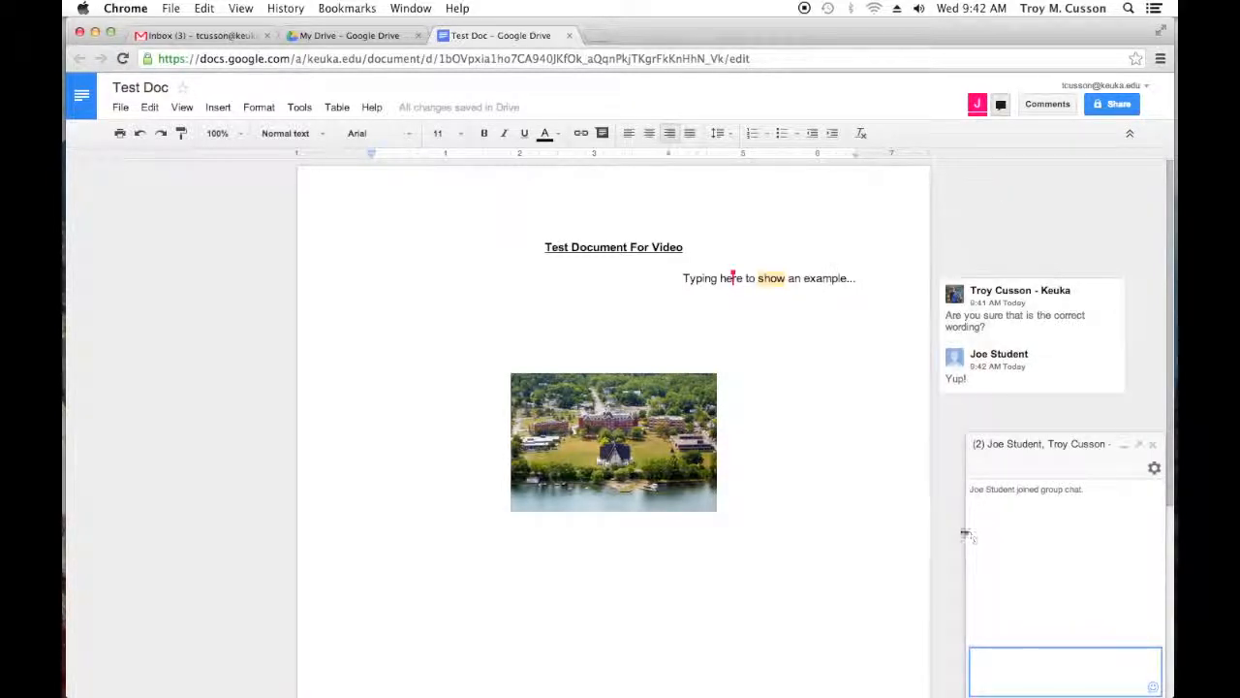
{"action": "mouse_move", "coordinate": [967, 534]}
{"action": "left_mouse_down"}
{"action": "mouse_move", "coordinate": [879, 523]}
{"action": "mouse_move", "coordinate": [950, 528]}
{"action": "left_mouse_up"}
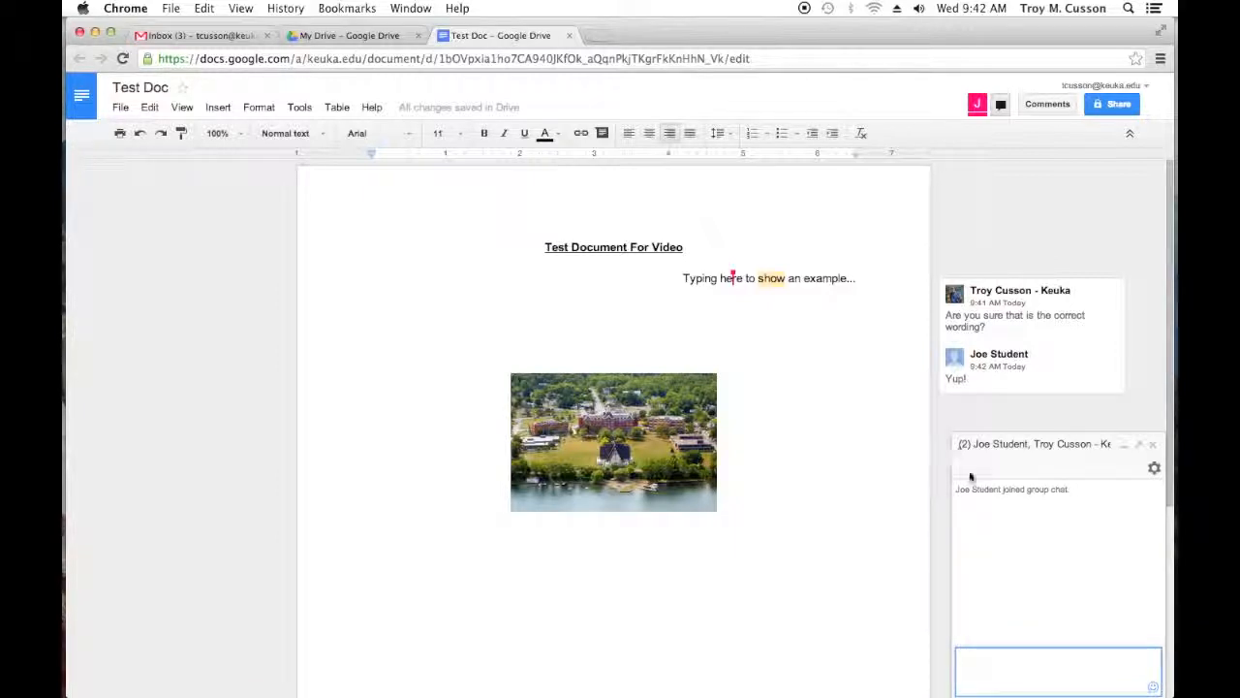
{"action": "left_click_drag", "start_coordinate": [949, 517], "coordinate": [1019, 521]}
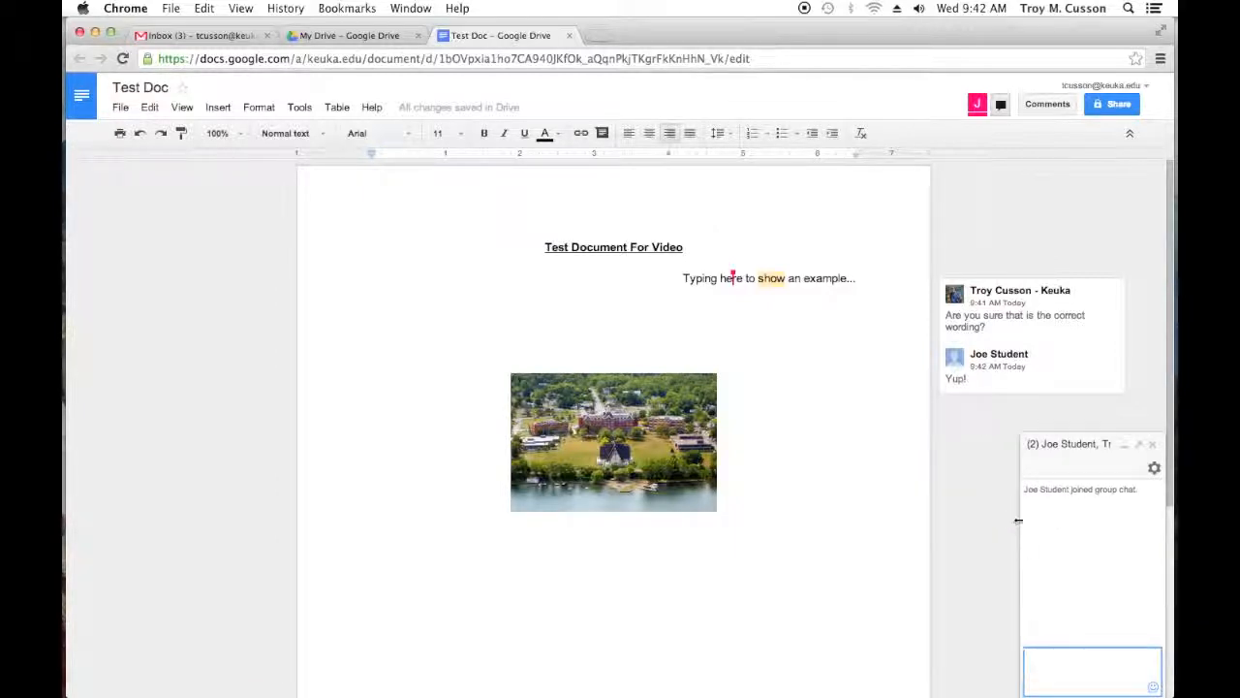
{"action": "left_click", "coordinate": [1124, 445]}
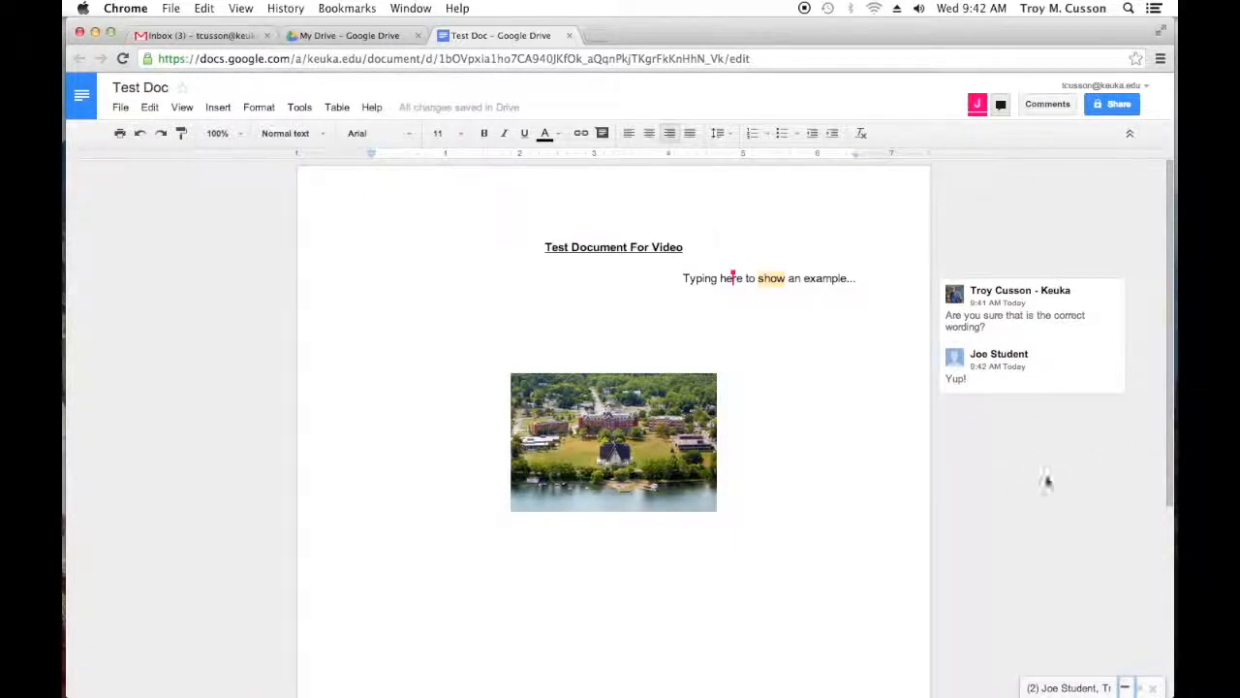
{"action": "left_click", "coordinate": [1124, 686]}
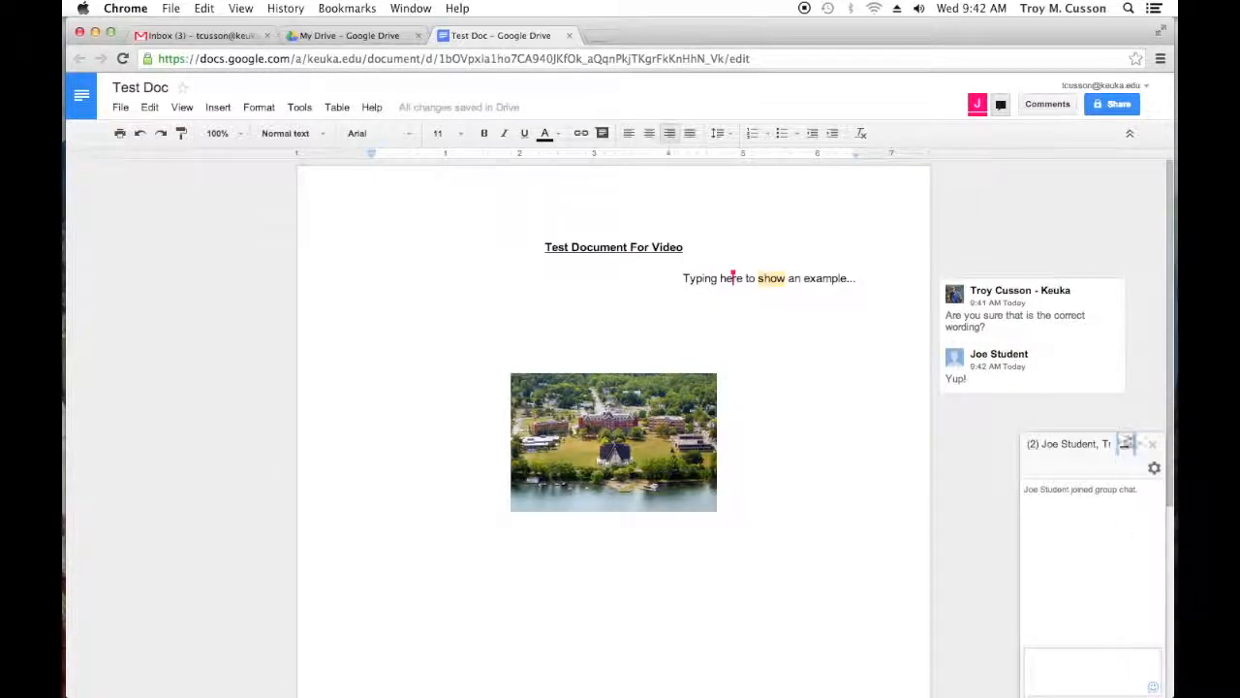
Step: Pop the group chat out into a separate window and dock it back into the document
{"action": "left_click", "coordinate": [1135, 444]}
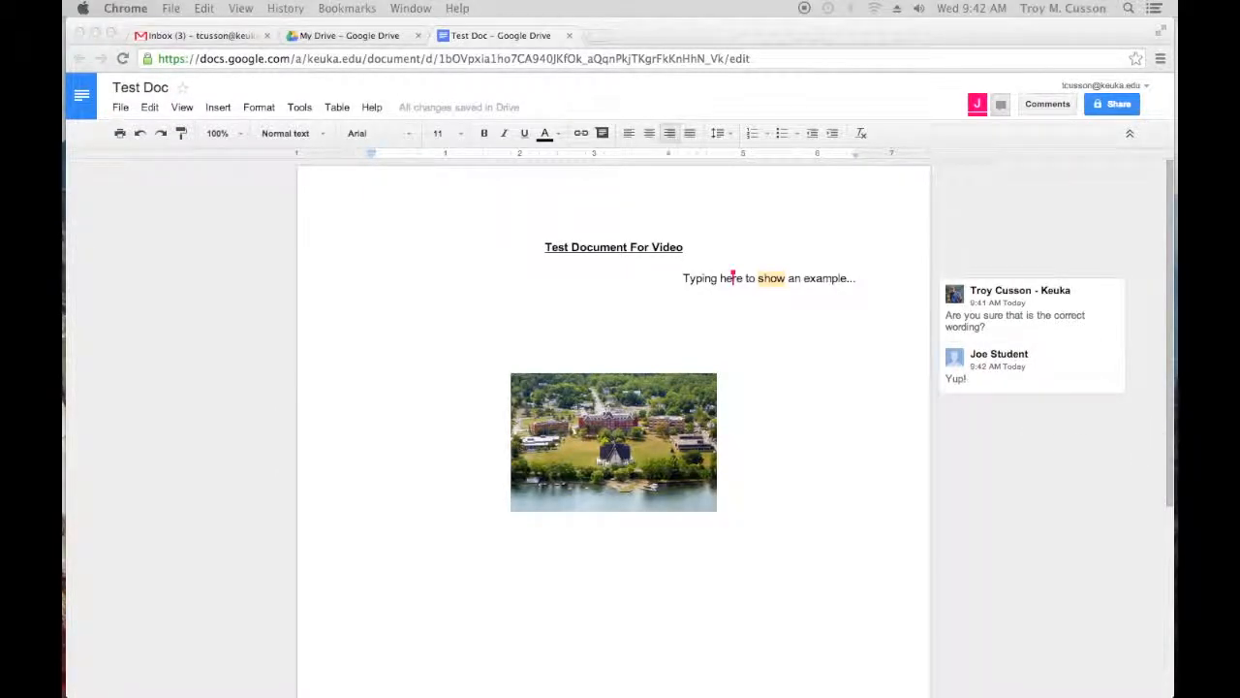
{"action": "left_click_drag", "start_coordinate": [529, 104], "coordinate": [363, 75]}
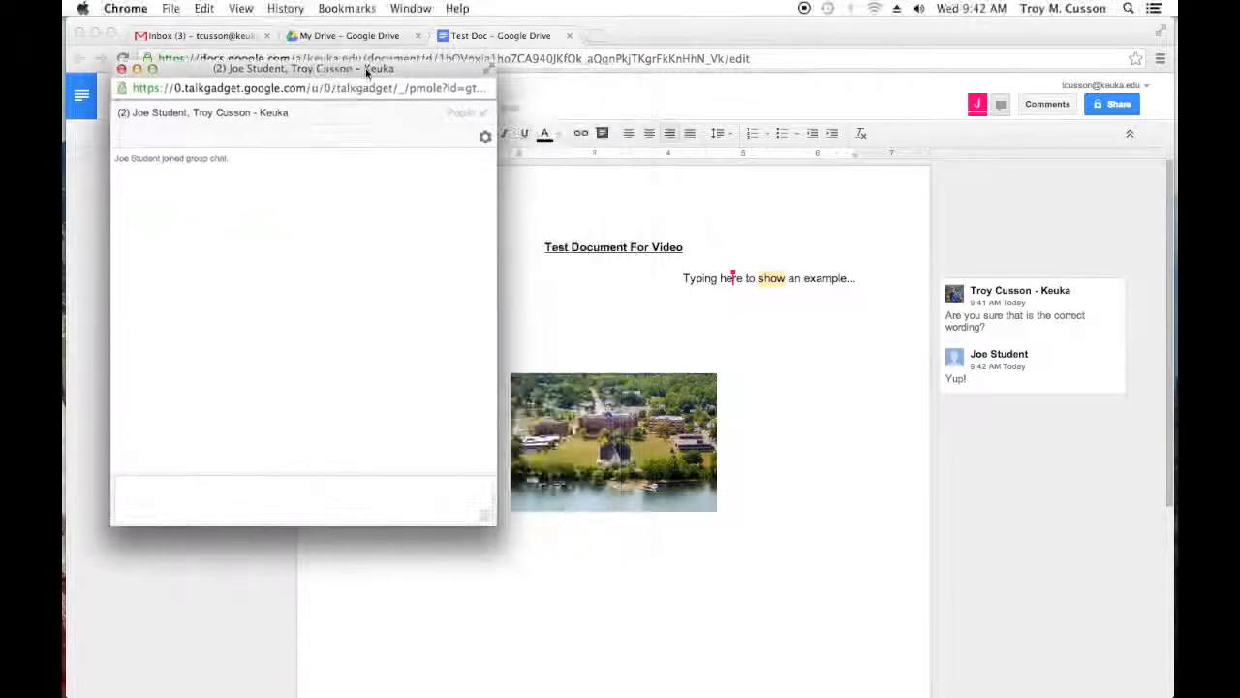
{"action": "left_click", "coordinate": [981, 472]}
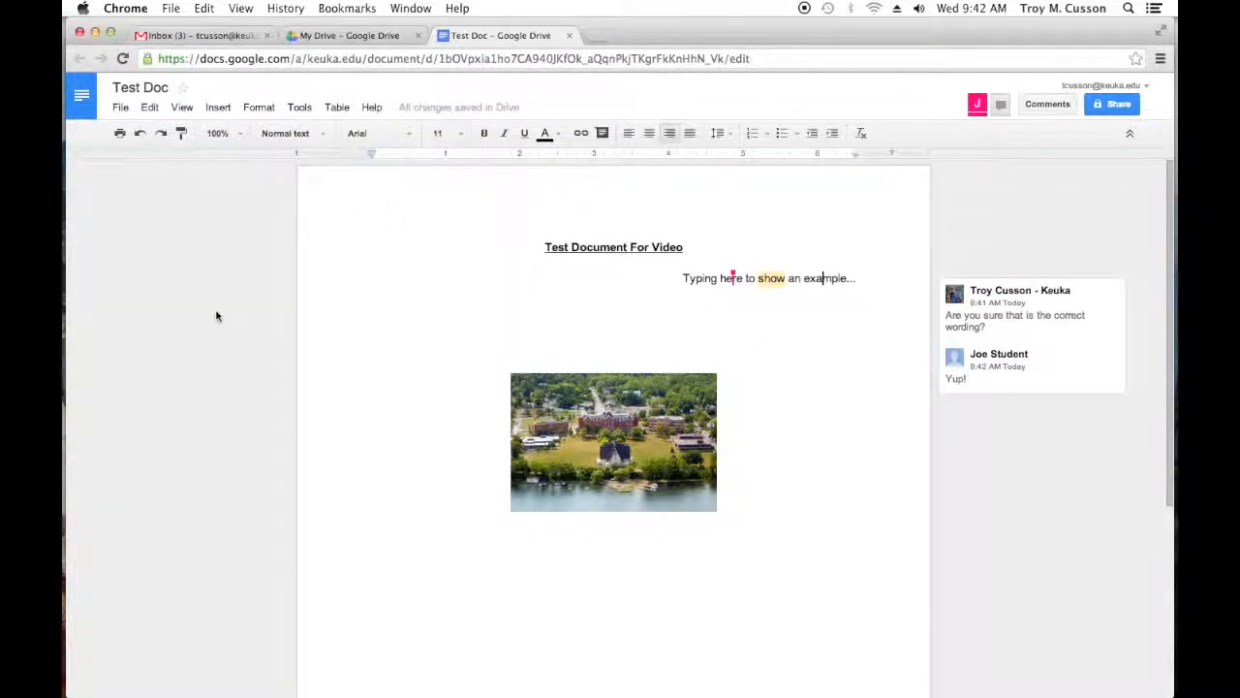
{"action": "key", "text": "ctrl+Up"}
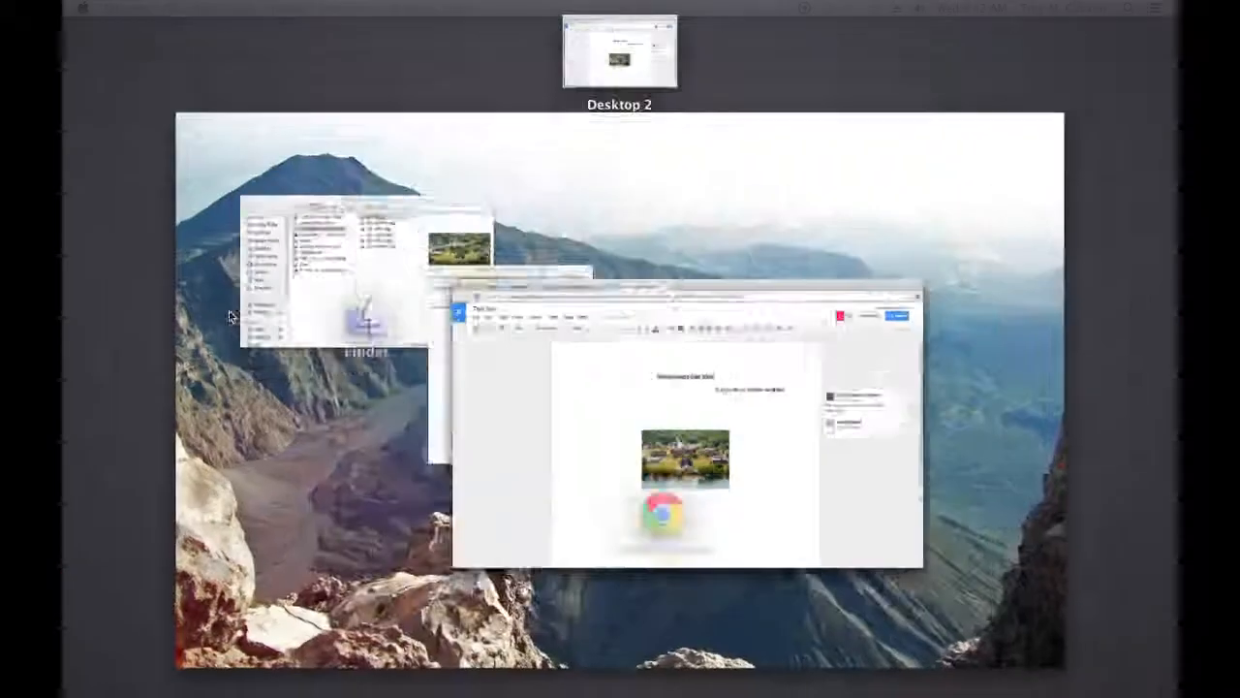
{"action": "left_click", "coordinate": [502, 386]}
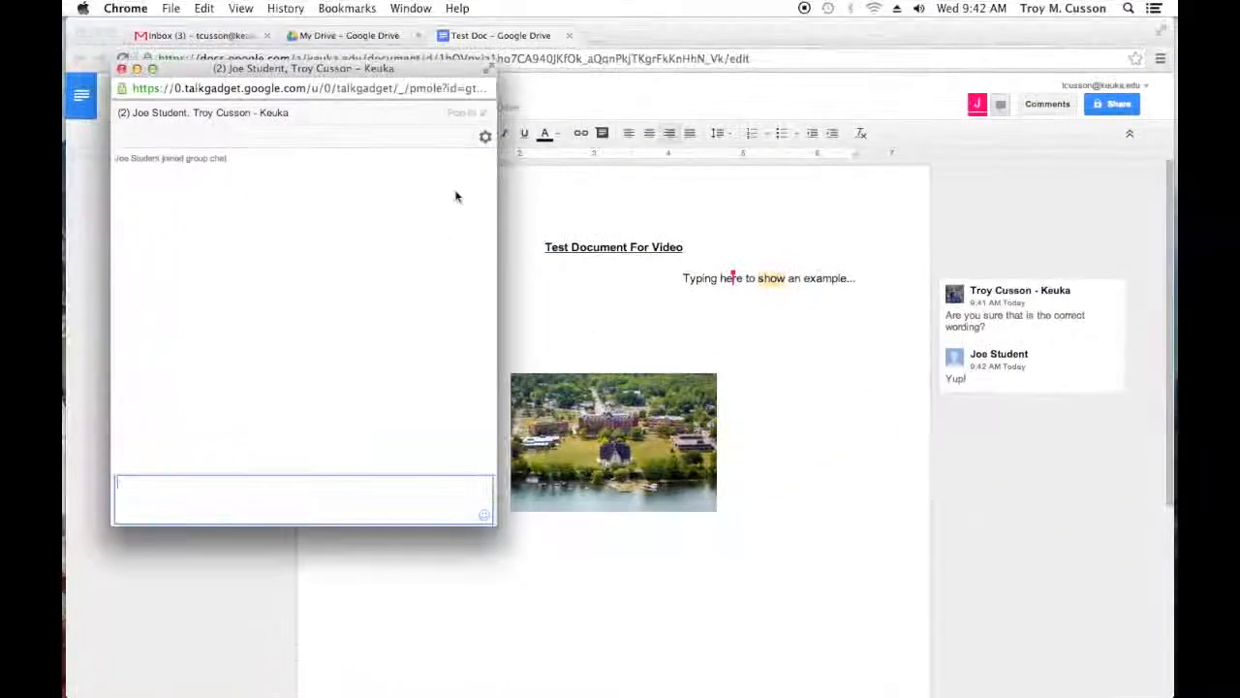
{"action": "left_click", "coordinate": [484, 130]}
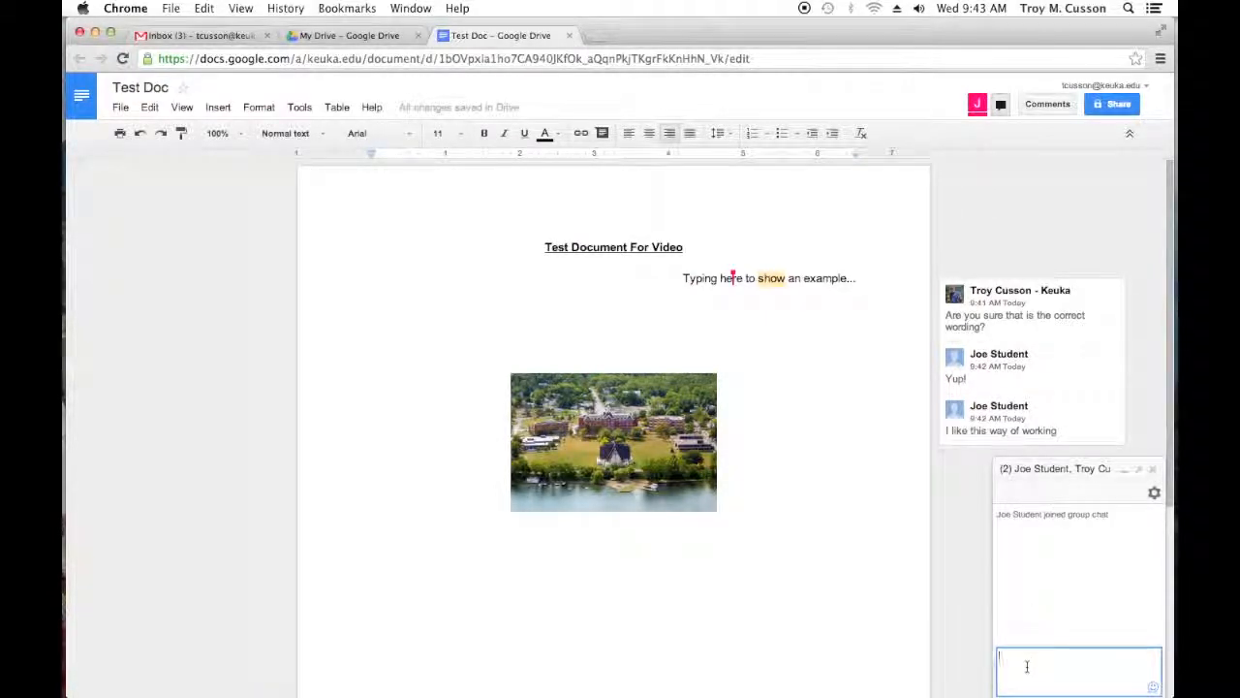
Step: Send the collaborator the chat message "Sp what do you think of google docs?" and minimise the chat
{"action": "type", "text": "Sp what do you think of g"}
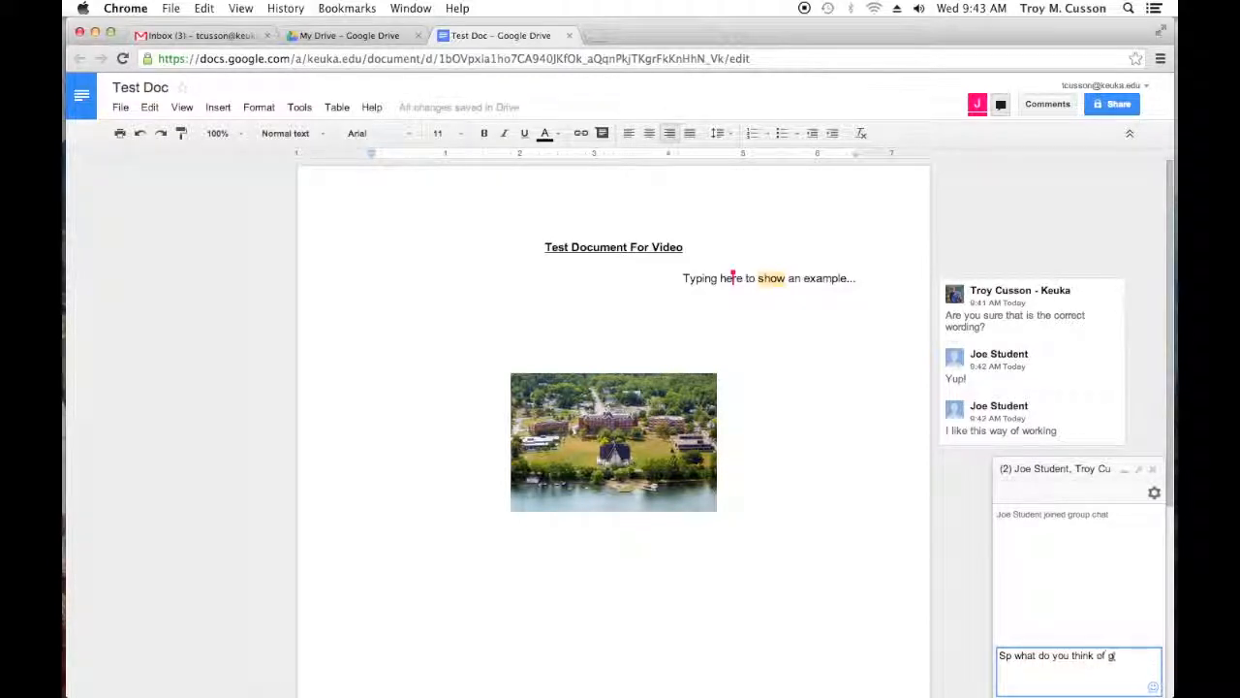
{"action": "type", "text": "oogle docs?"}
{"action": "key", "text": "Return"}
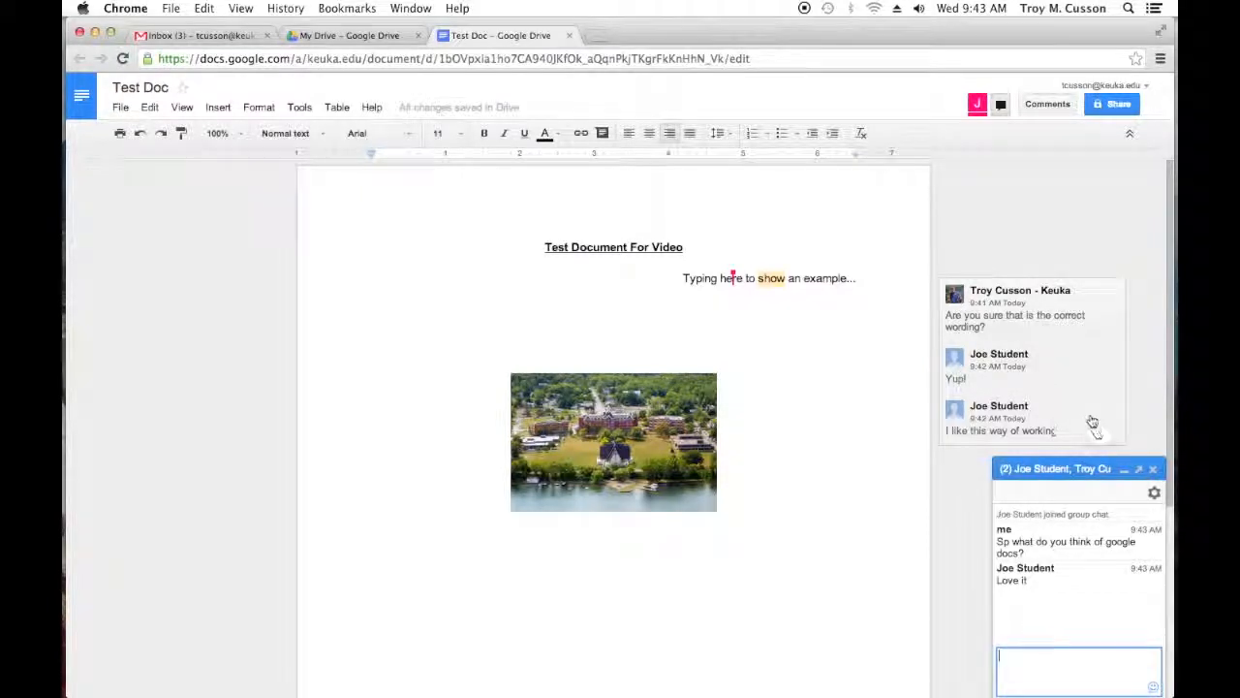
{"action": "left_click", "coordinate": [1125, 473]}
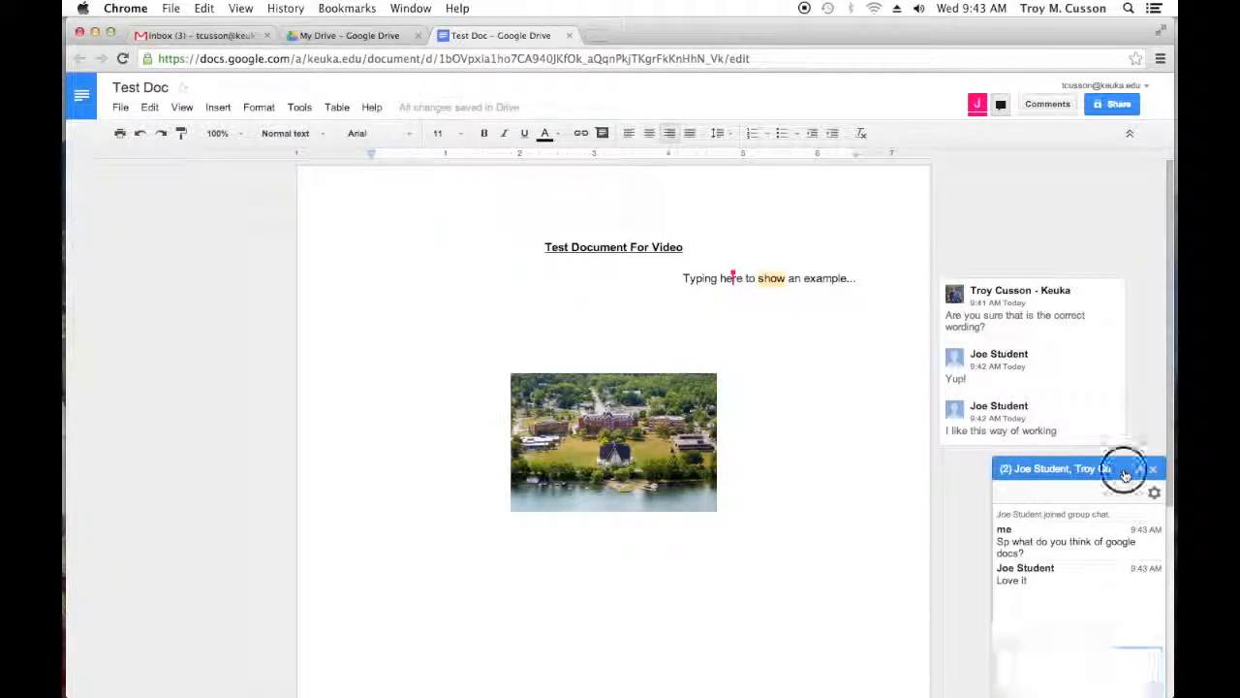
Step: Start a new comment on the "ument Fo" portion of the title
{"action": "left_click", "coordinate": [607, 249]}
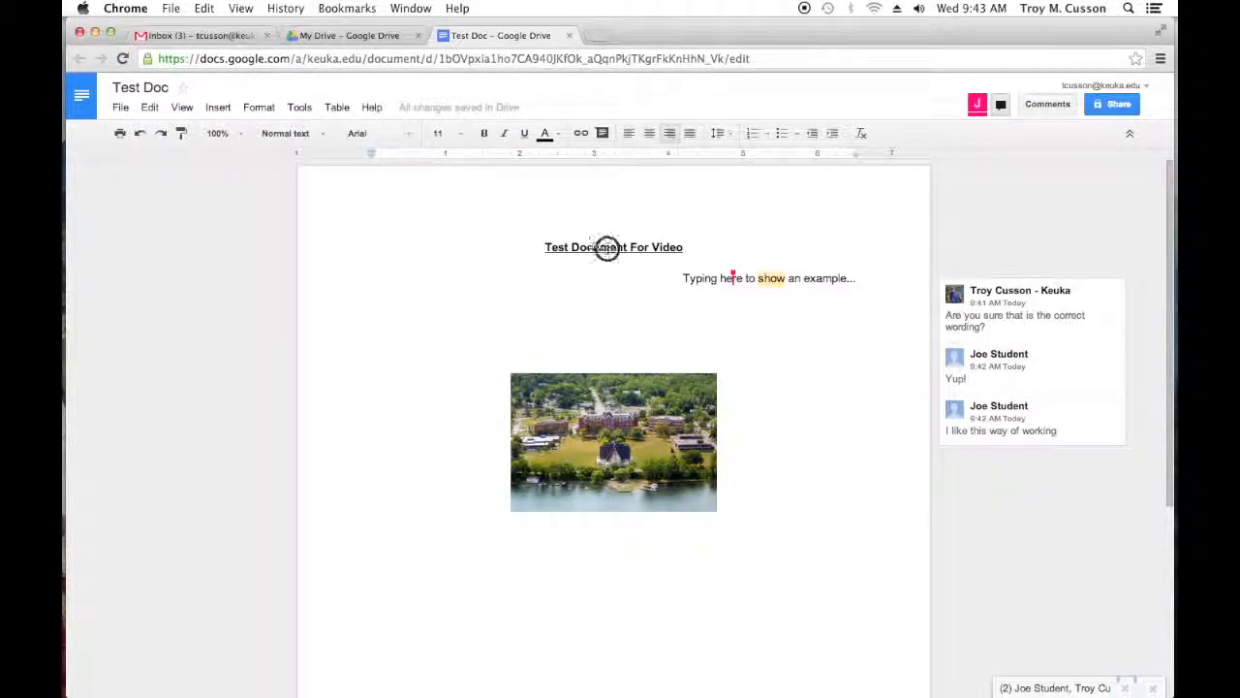
{"action": "left_click_drag", "start_coordinate": [607, 249], "coordinate": [647, 248]}
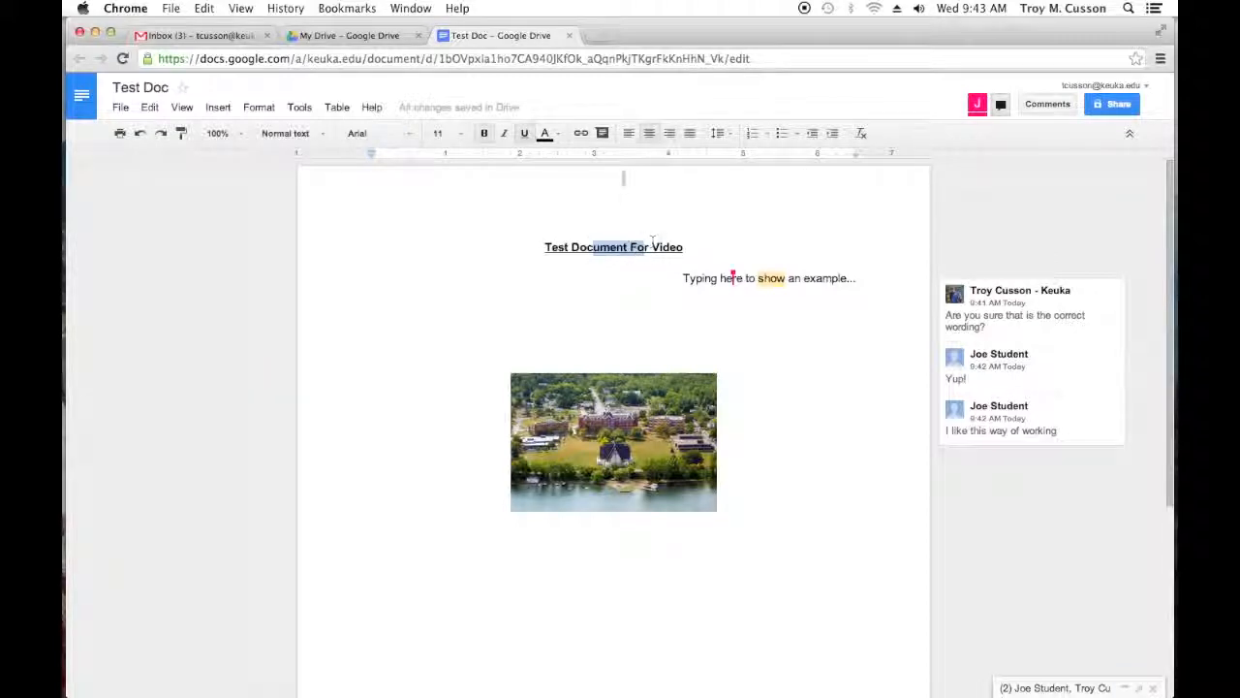
{"action": "left_click", "coordinate": [604, 136]}
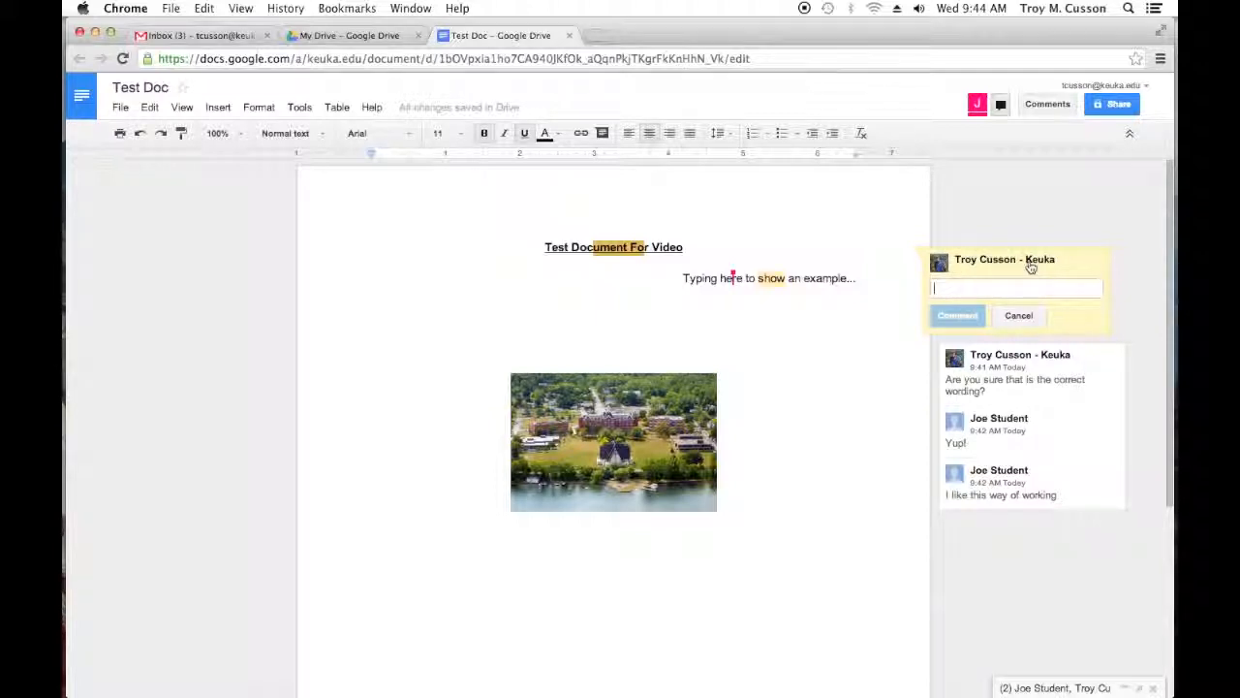
{"action": "mouse_move", "coordinate": [1032, 267]}
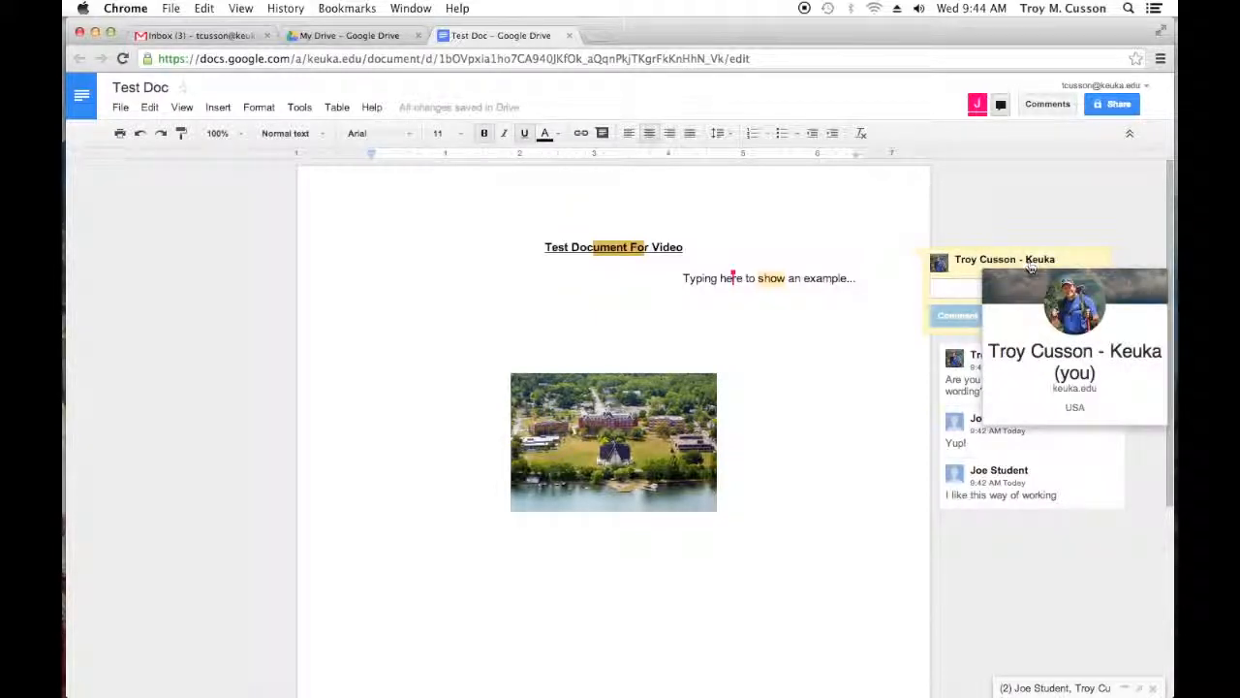